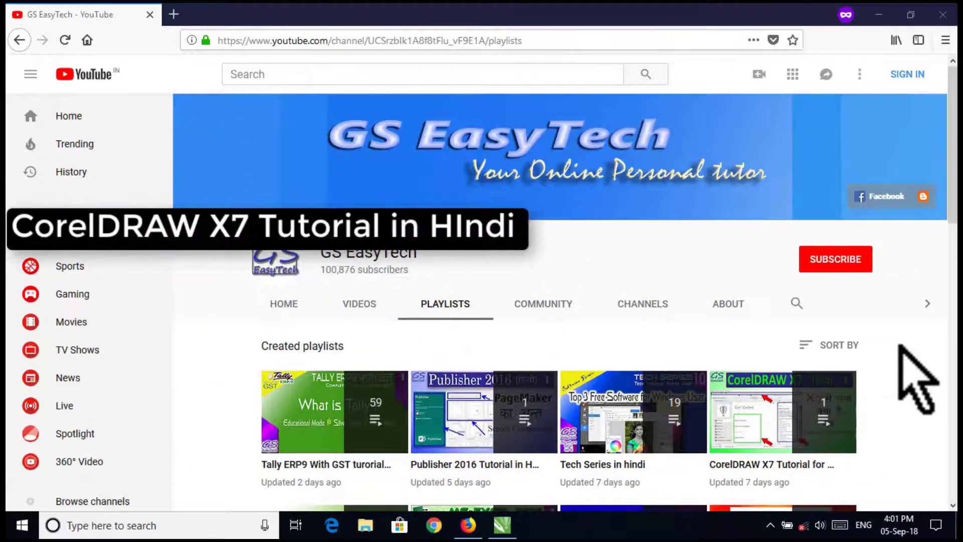
Switch to CorelDRAW, look over the Welcome Screen's options for starting a document, and return to the Untitled-1 drawing
left_click(892, 10)
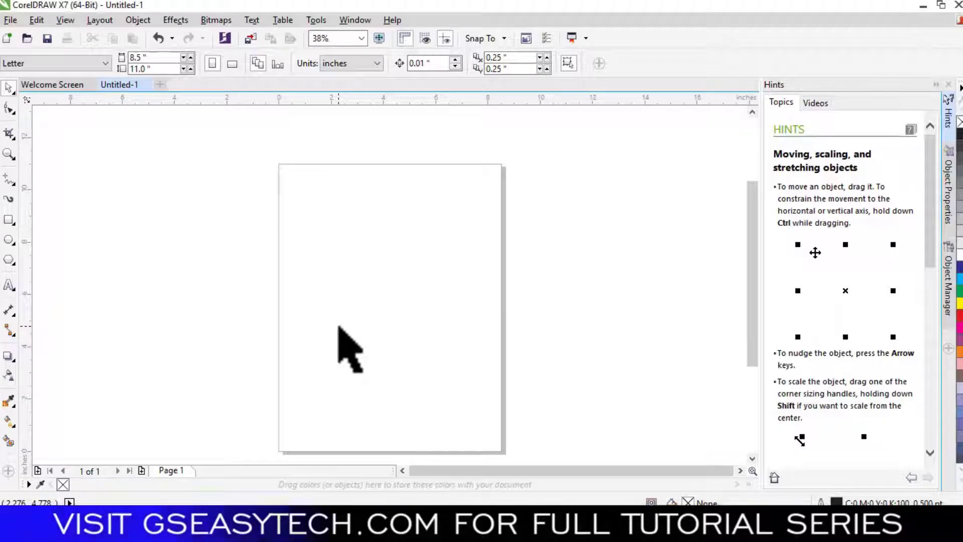
left_click(50, 83)
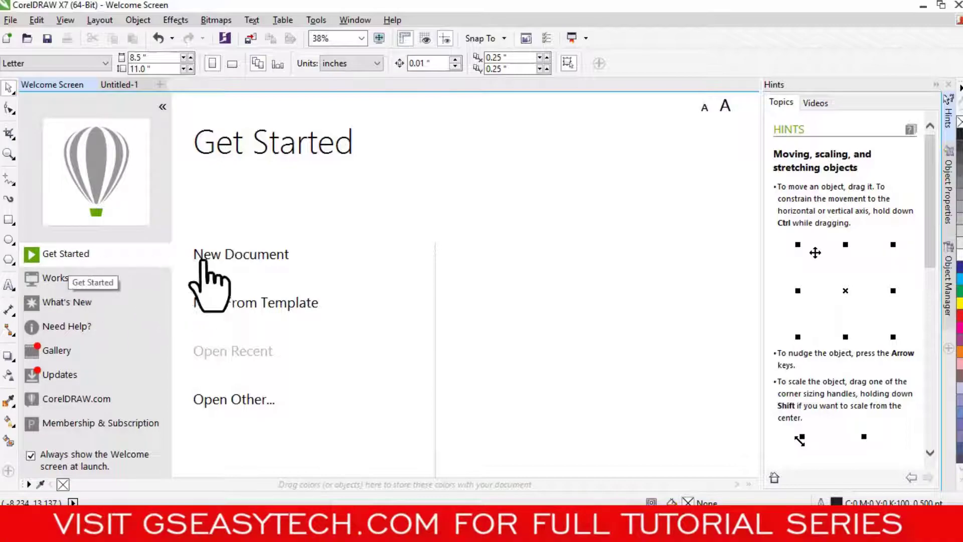
mouse_move(233, 264)
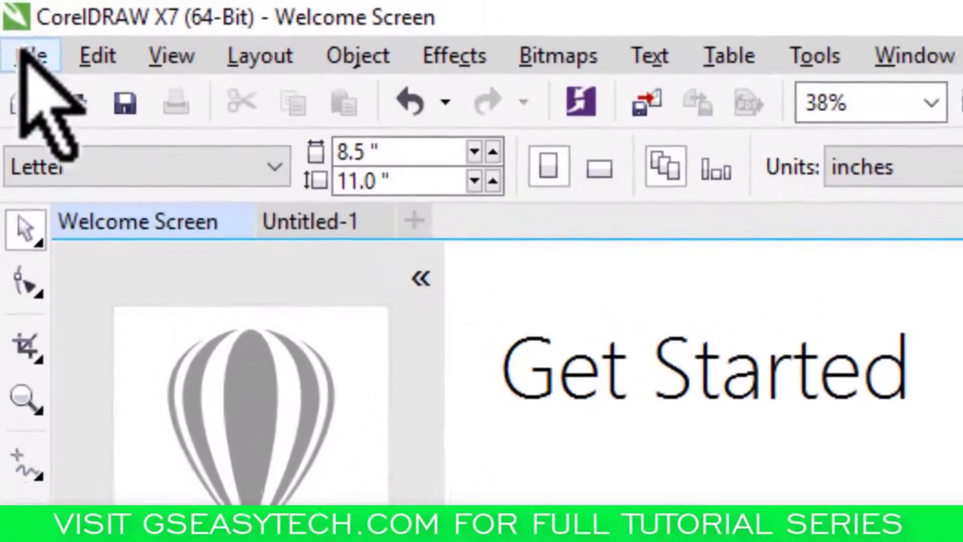
left_click(9, 19)
left_click(59, 94)
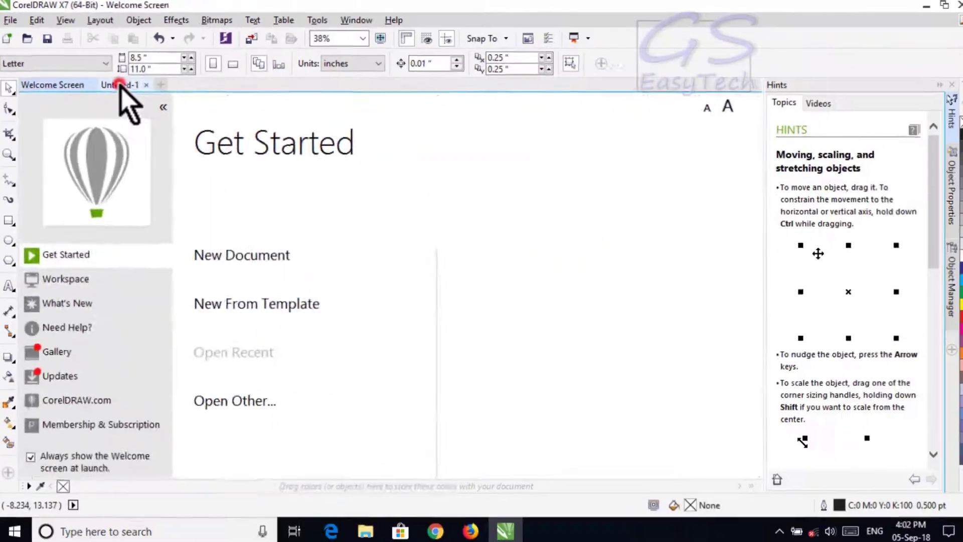
left_click(231, 164)
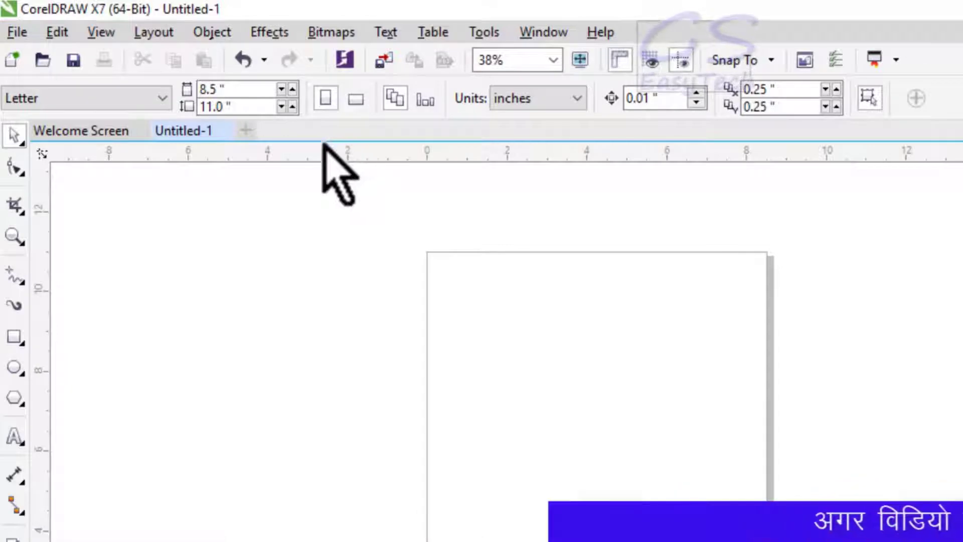
Examine the available preset page sizes and the page dimension settings
left_click(126, 99)
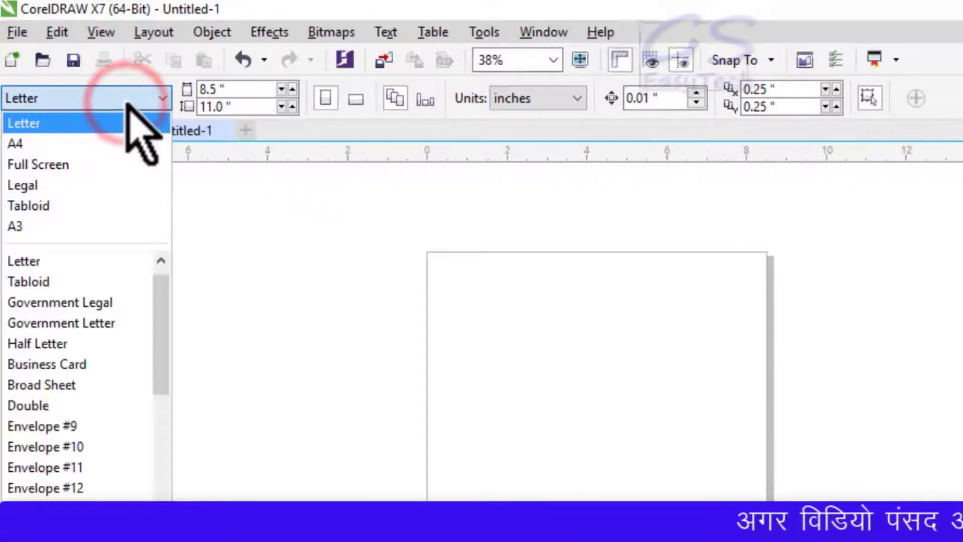
left_click_drag(163, 324, 183, 300)
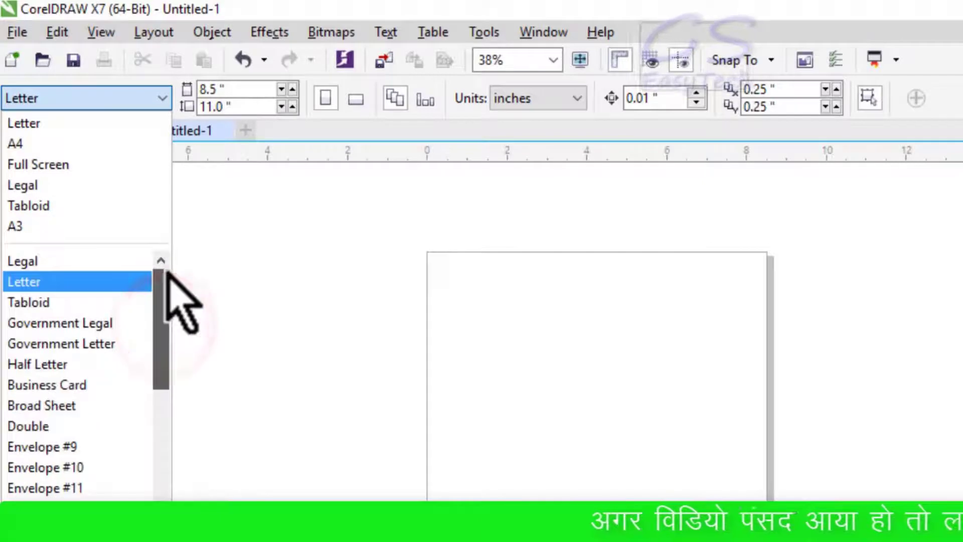
left_click(299, 128)
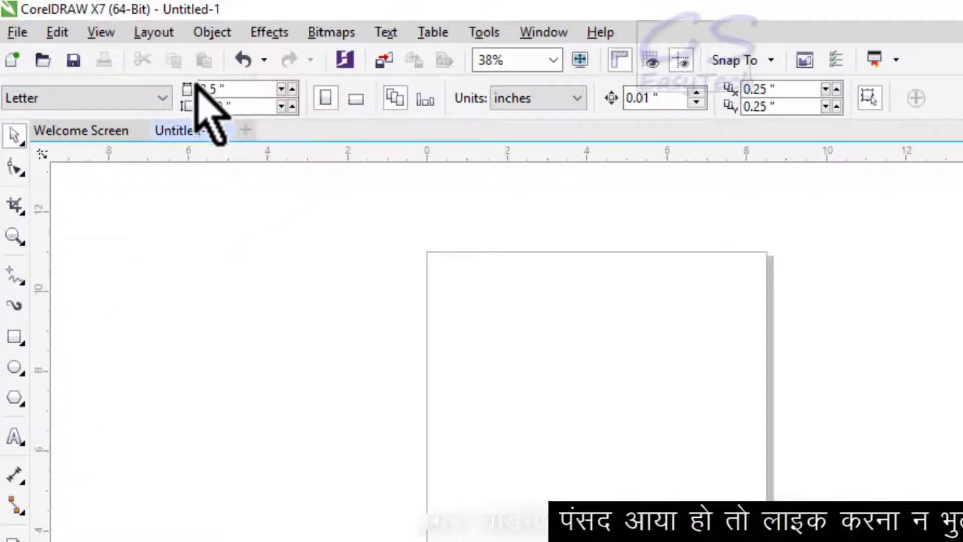
mouse_move(175, 73)
left_mouse_down()
mouse_move(269, 142)
mouse_move(308, 121)
left_mouse_up()
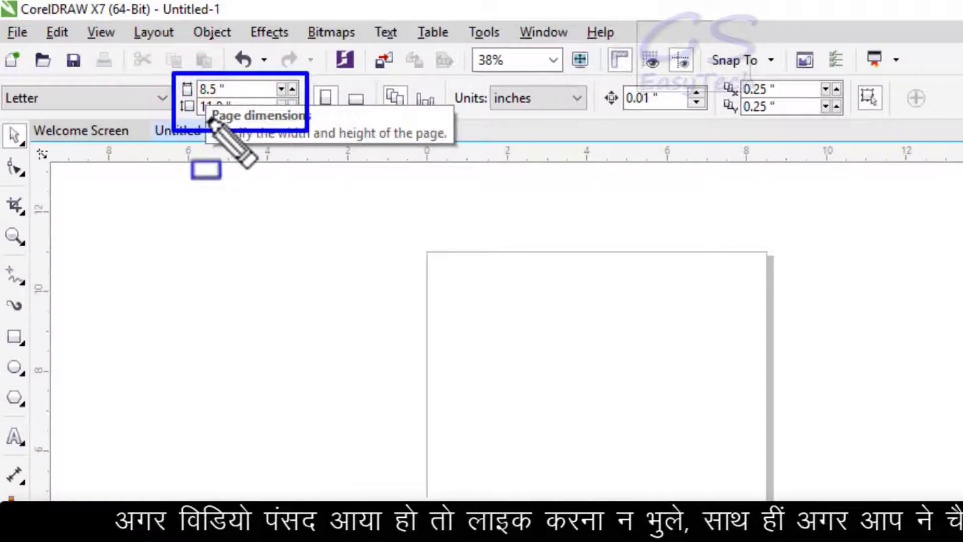
key("Escape")
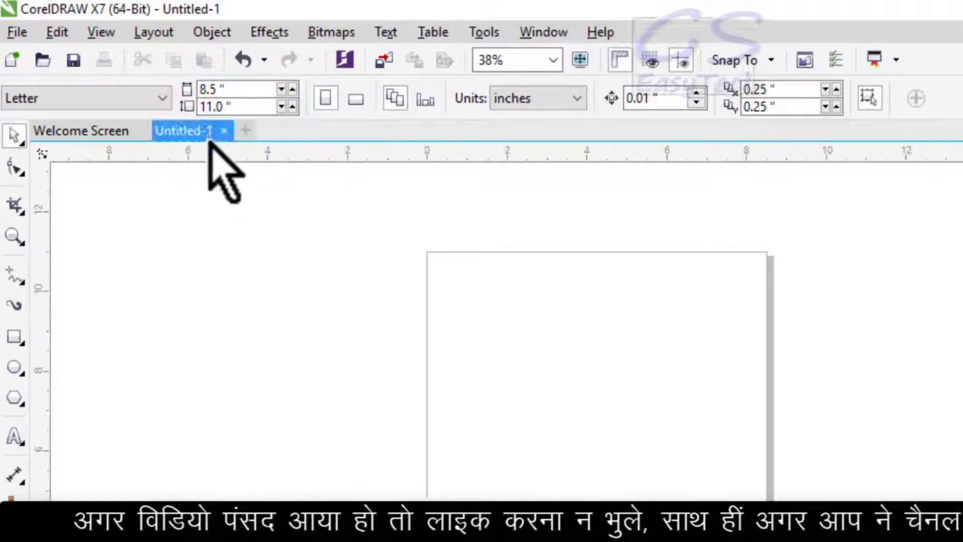
Switch the page orientation to landscape, then add Page 2 and Page 3 and check their orientation
left_click(357, 99)
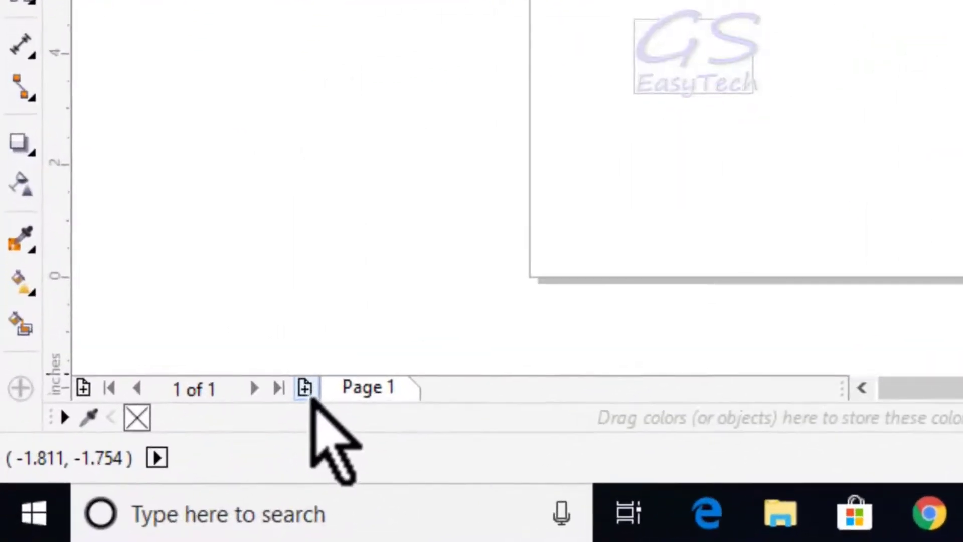
left_click(305, 389)
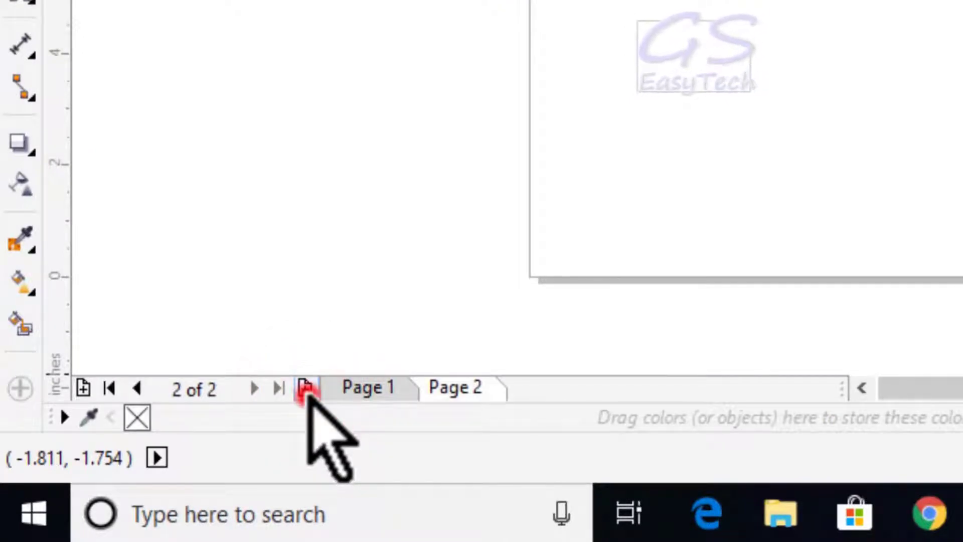
left_click(305, 388)
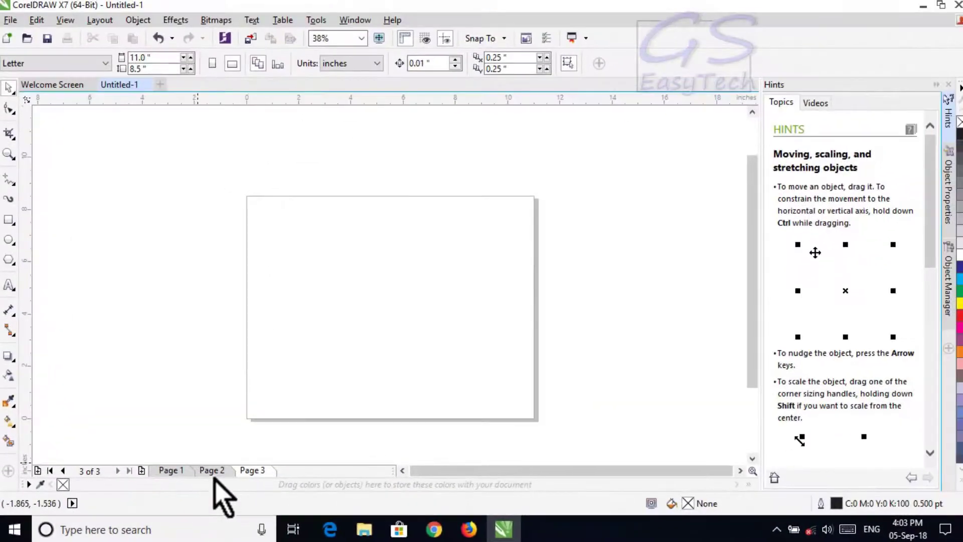
left_click(210, 470)
left_click(252, 470)
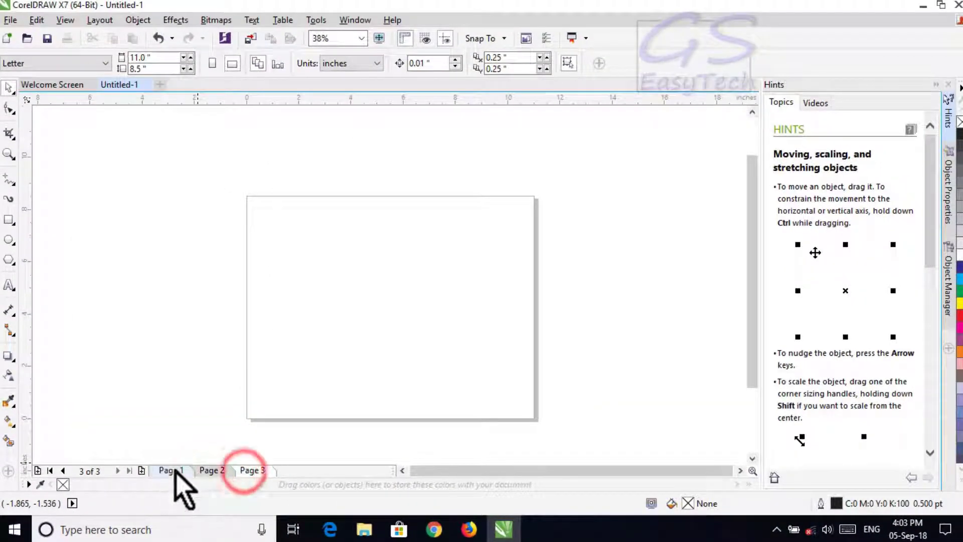
Limit page layout changes to the current page, set Page 1 to portrait, and check Page 2's orientation
left_click(171, 470)
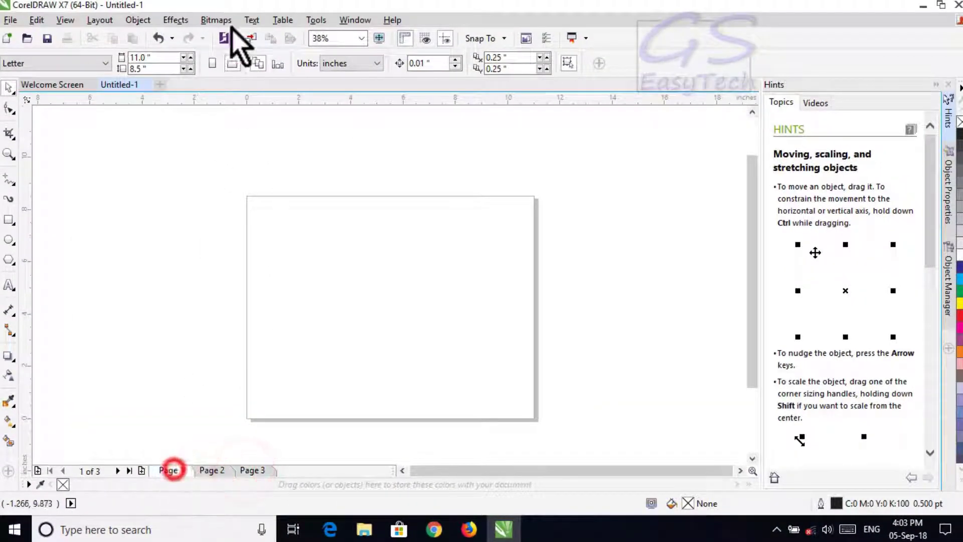
left_click(277, 64)
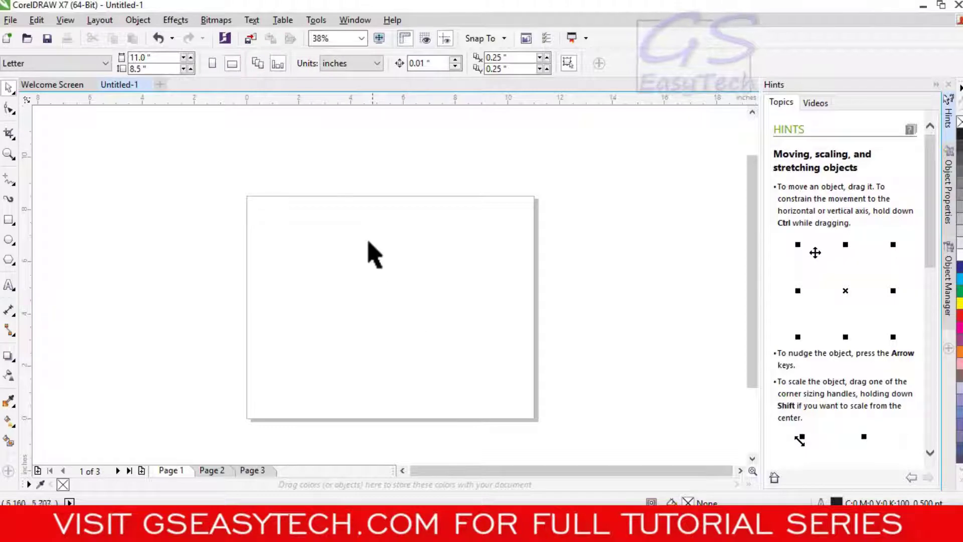
left_click(213, 63)
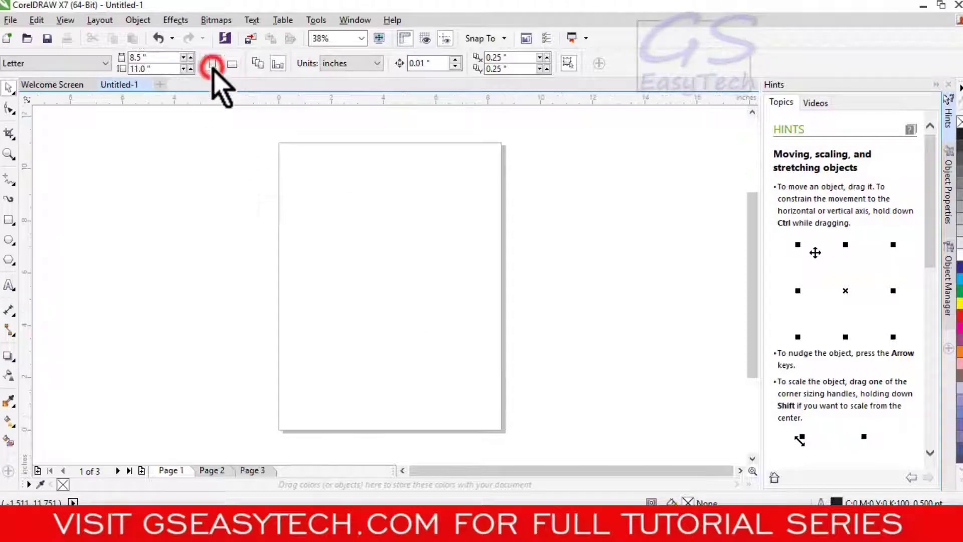
left_click(215, 470)
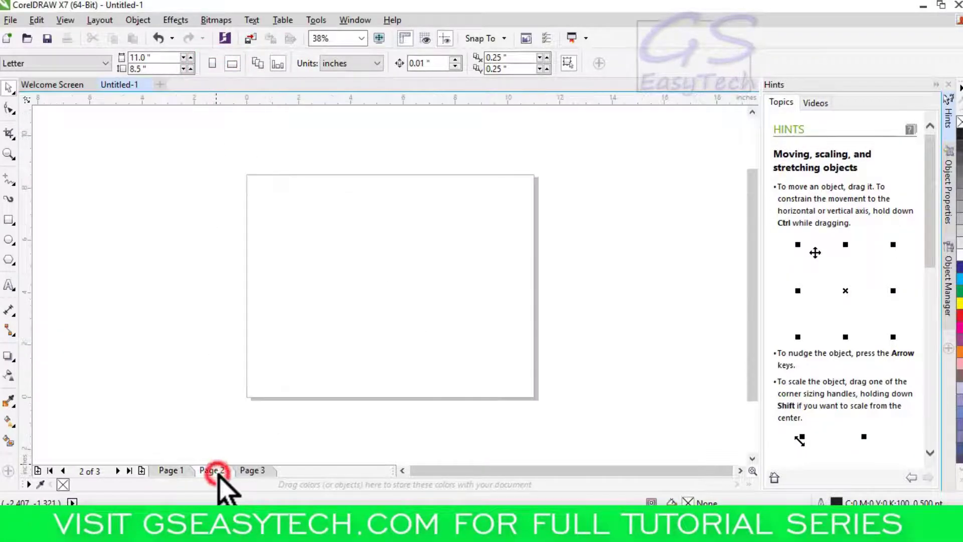
Set only Page 3 to portrait orientation and check Page 2 again
left_click(250, 470)
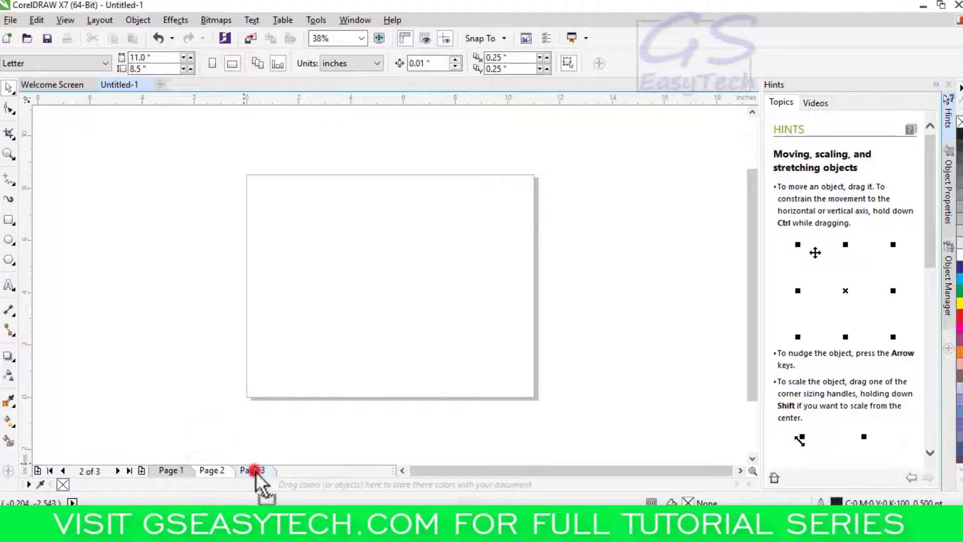
left_click(212, 63)
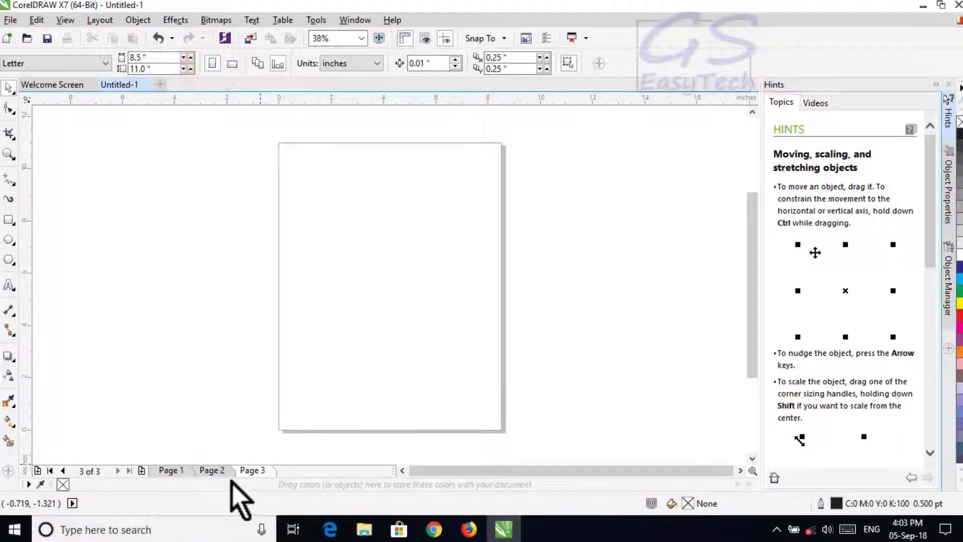
left_click(213, 470)
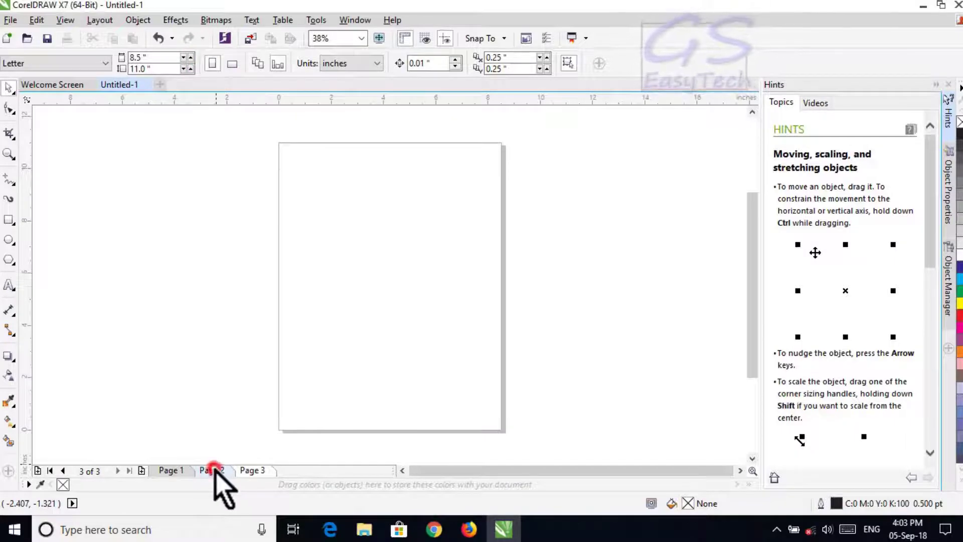
From Page 1, apply page layout changes to all pages and set the whole document to landscape
left_click(181, 470)
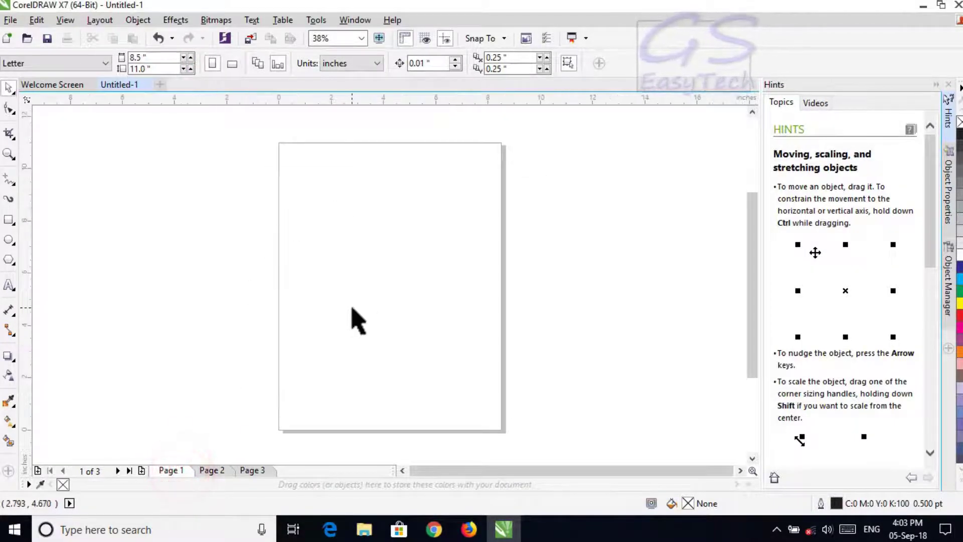
left_click(259, 63)
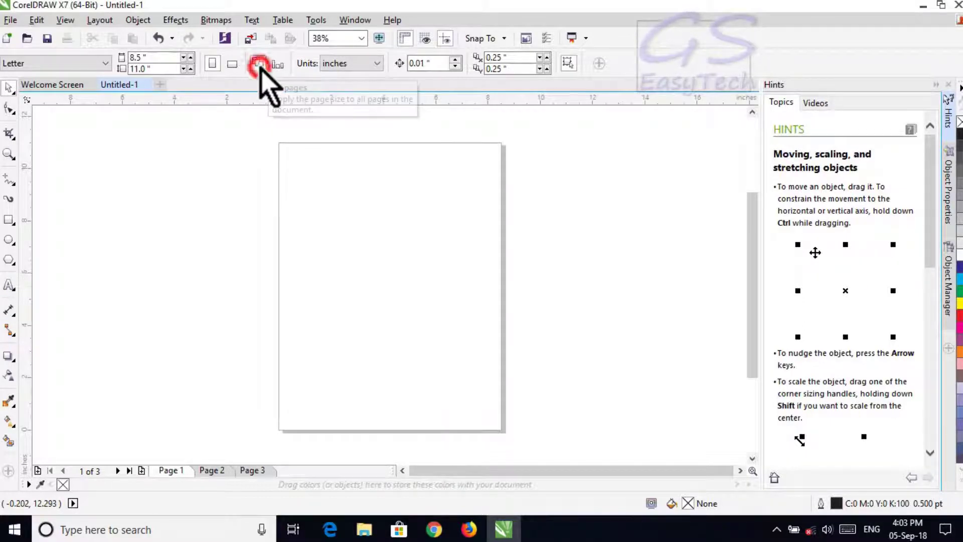
left_click(232, 63)
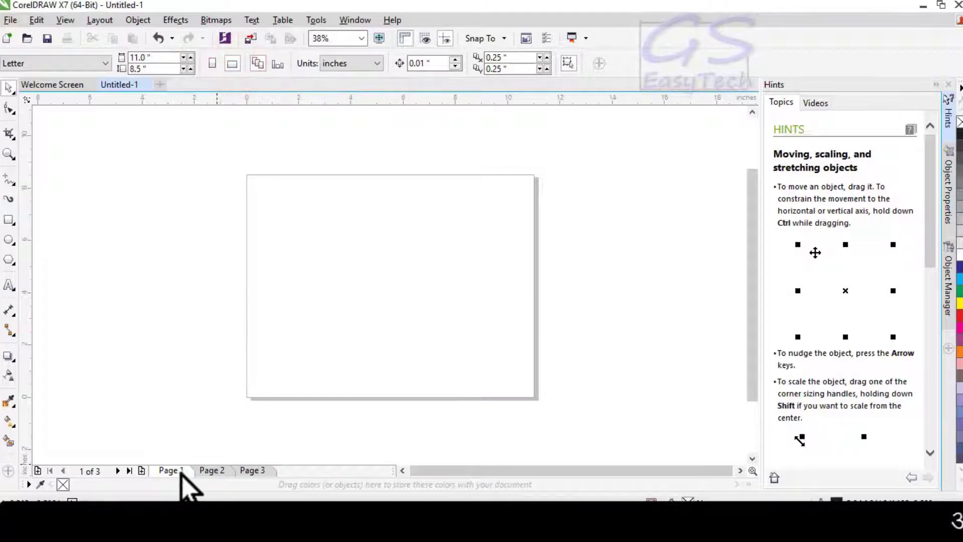
left_click(211, 471)
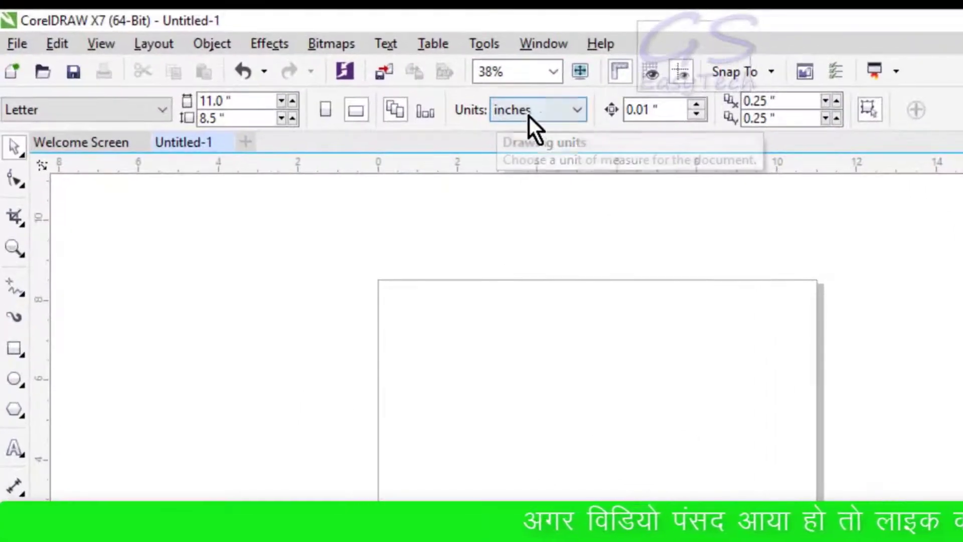
Review the available drawing units and the nudge distance setting
left_click(576, 111)
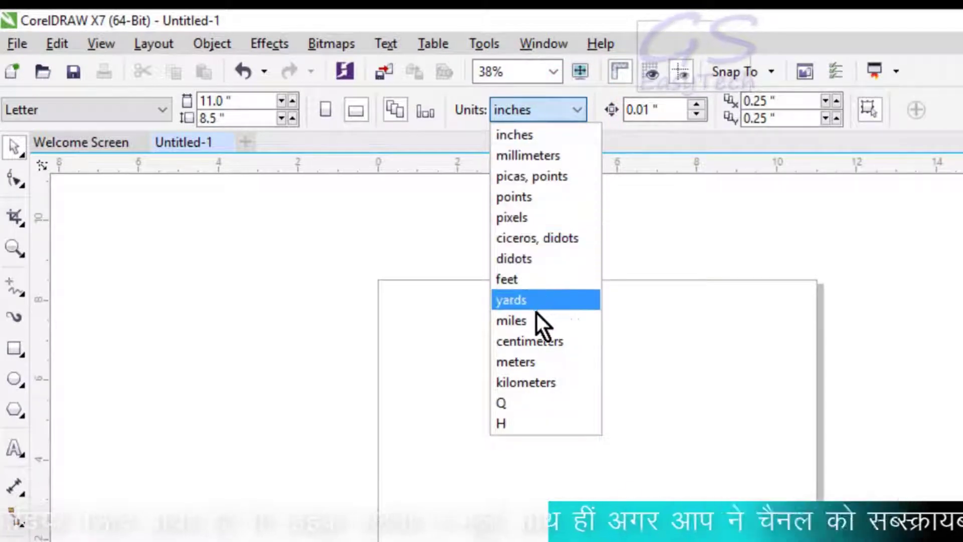
left_click(644, 131)
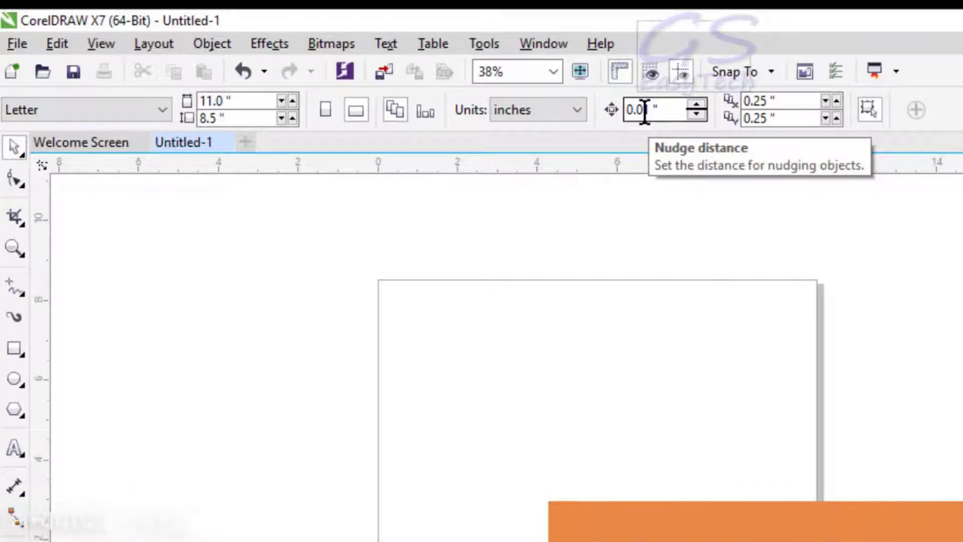
type("1")
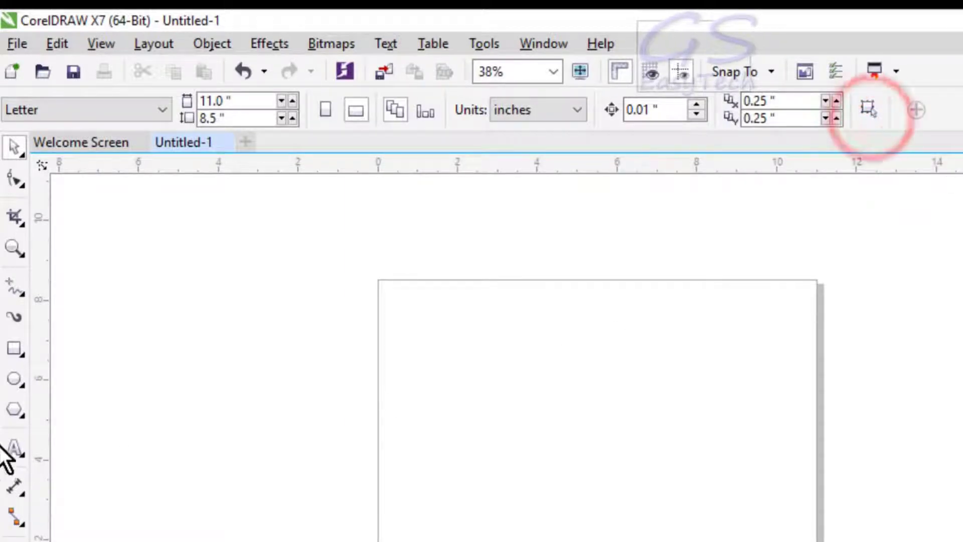
Draw an unfilled rectangle about 5.17 by 3.95 inches in the upper-left area of the page, then deselect it
left_click(14, 352)
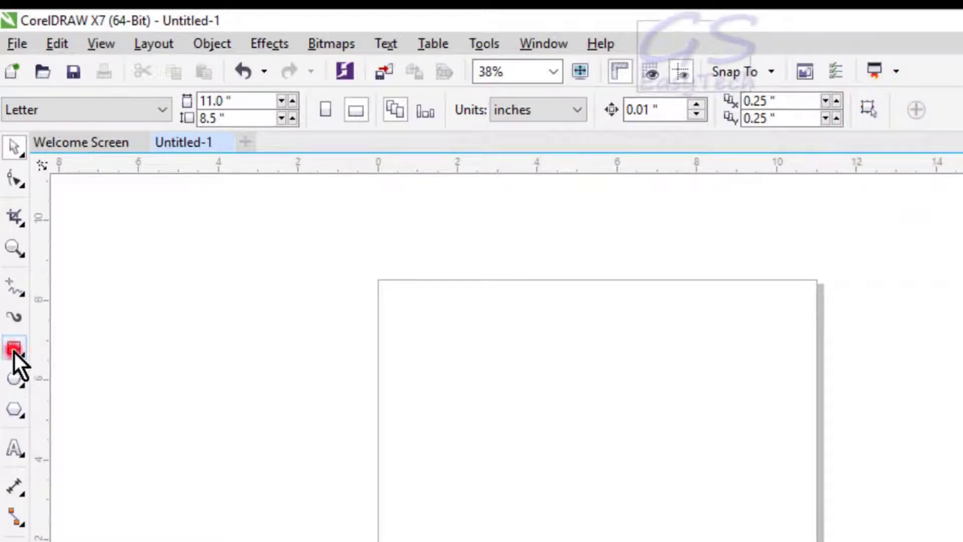
left_click_drag(432, 327, 639, 483)
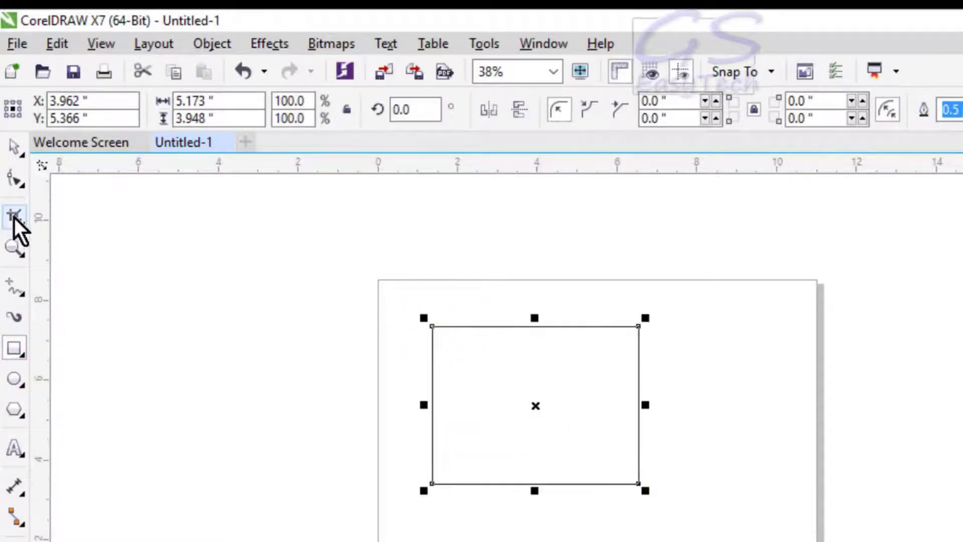
left_click(14, 146)
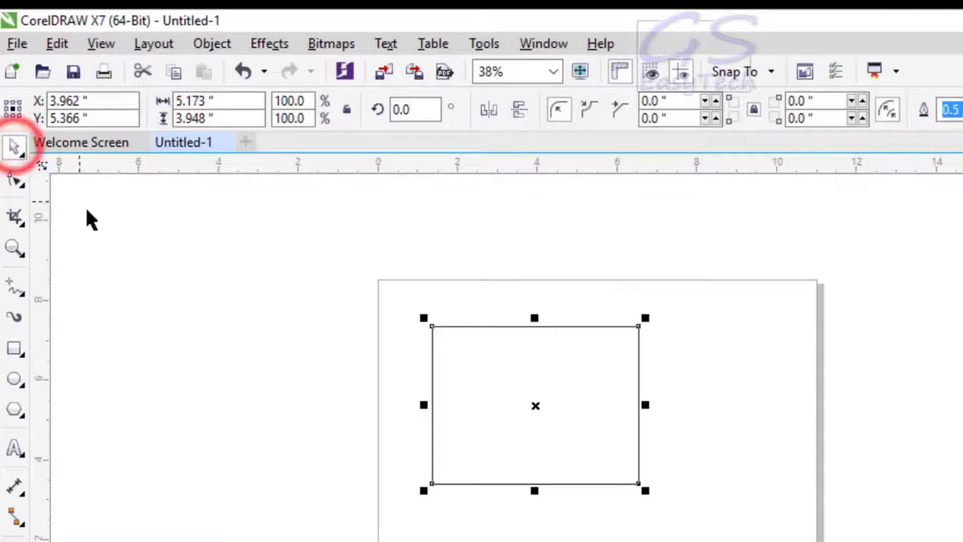
left_click(244, 255)
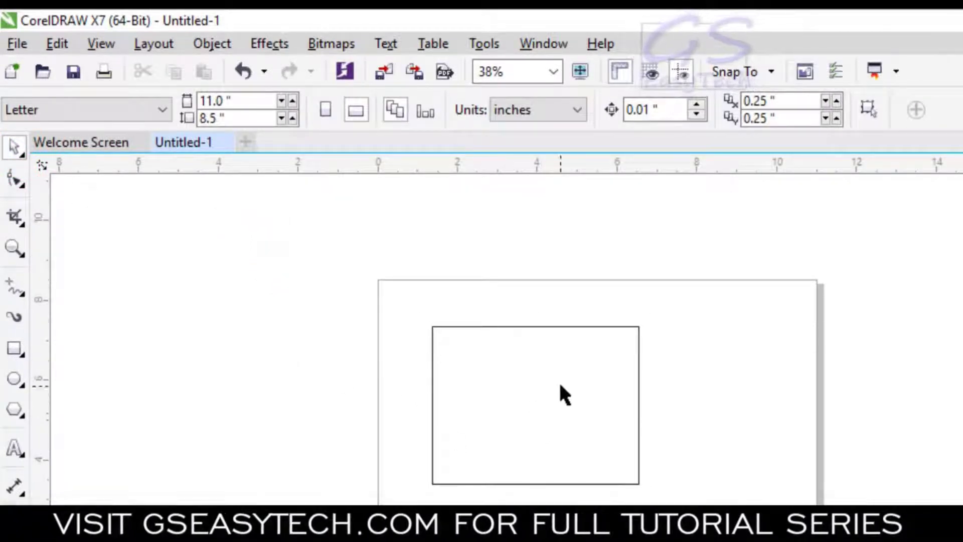
Try selecting the unfilled rectangle from inside its empty area, then select it by its top edge
left_click(530, 385)
left_click(480, 367)
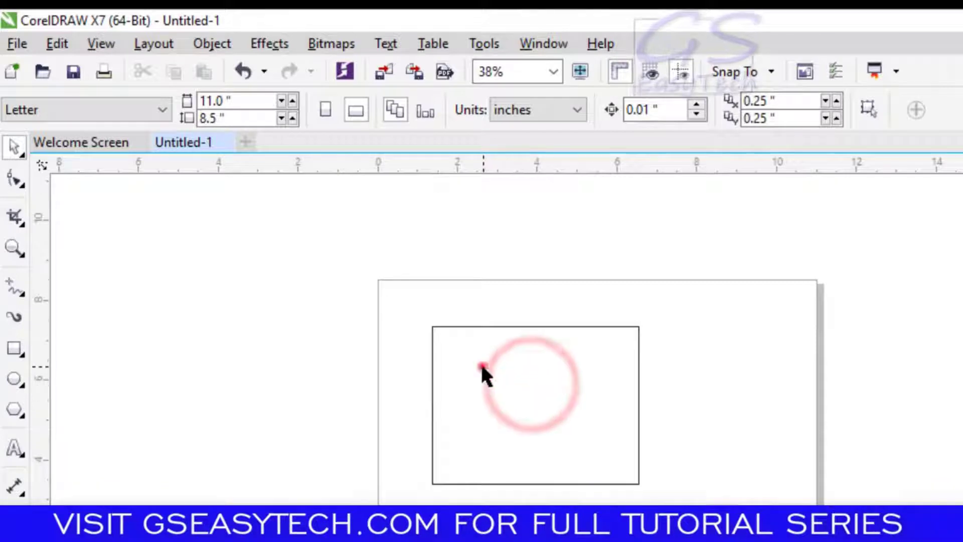
left_click(452, 346)
left_click(518, 362)
left_click(508, 415)
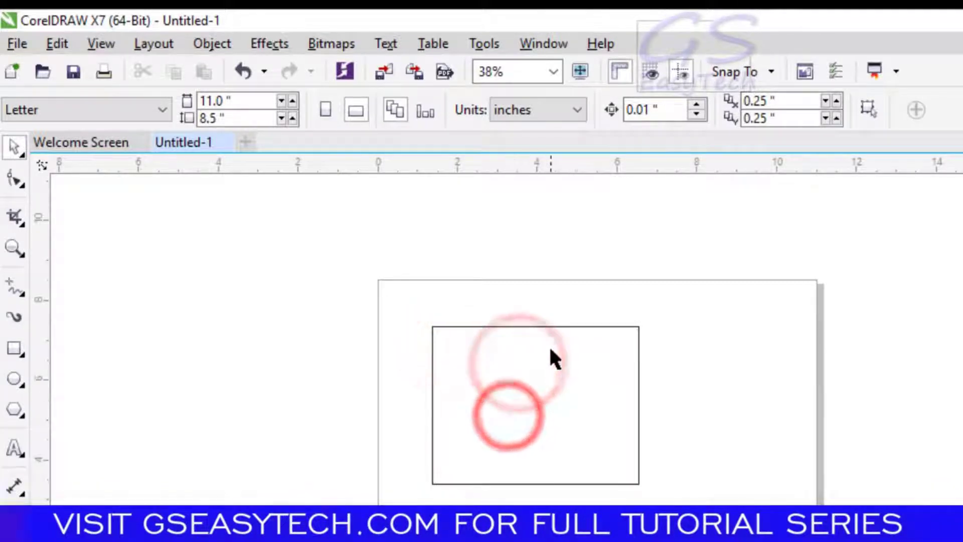
left_click(547, 326)
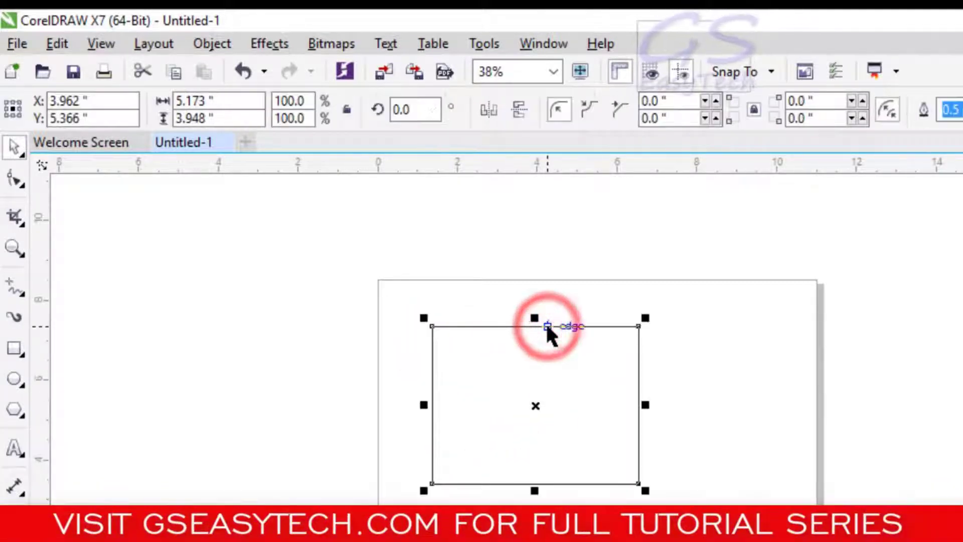
Turn on Treat All Objects as Filled, then move the unfilled rectangle from inside its area closer to the page's upper-left corner
left_click(687, 355)
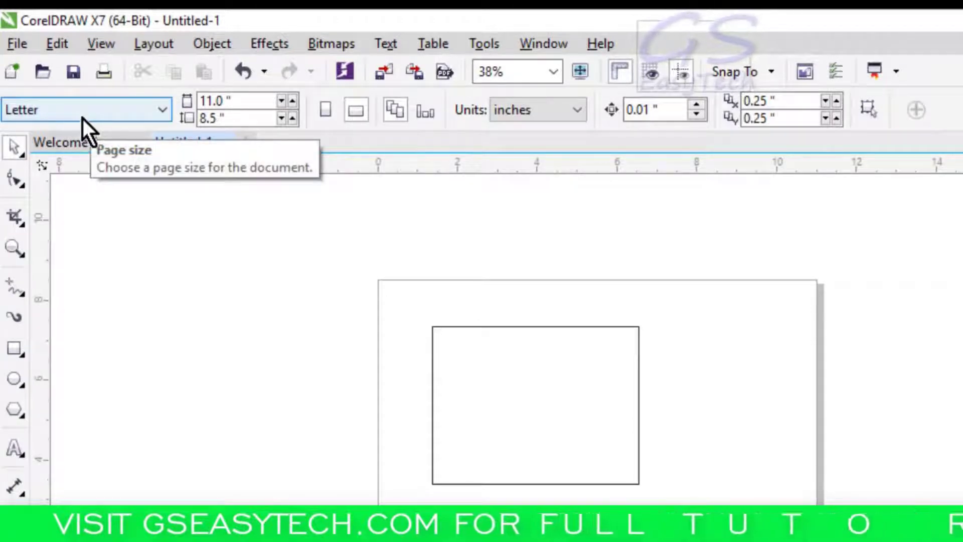
left_click(867, 112)
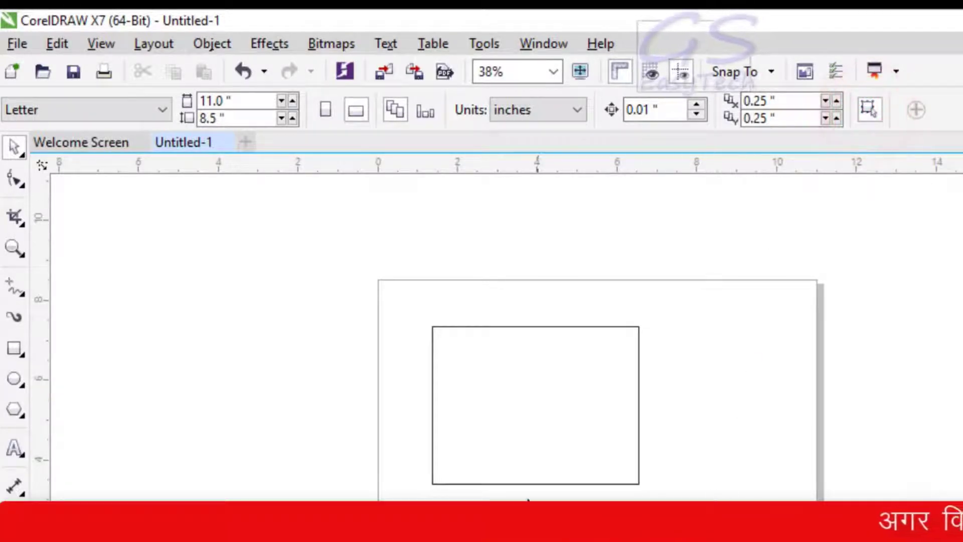
left_click(495, 373)
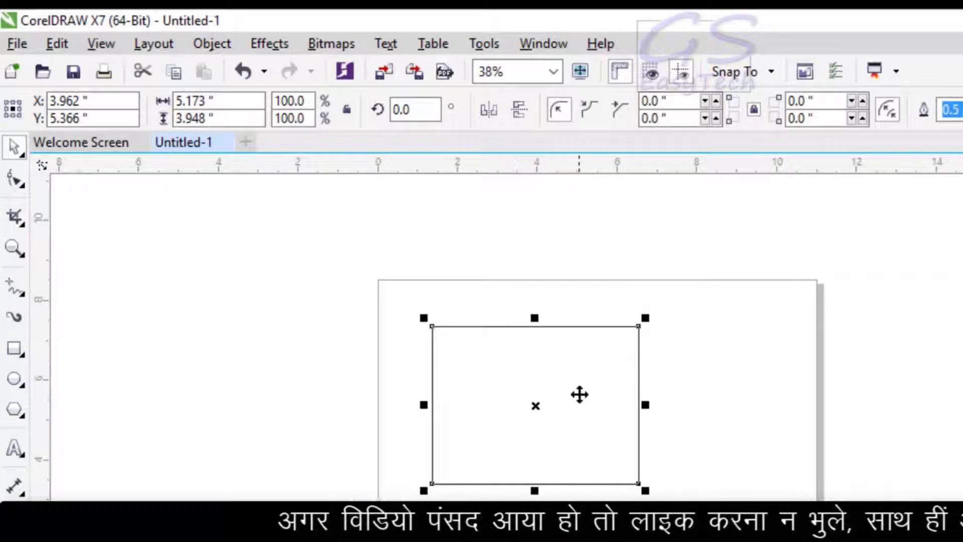
left_click_drag(577, 394, 532, 361)
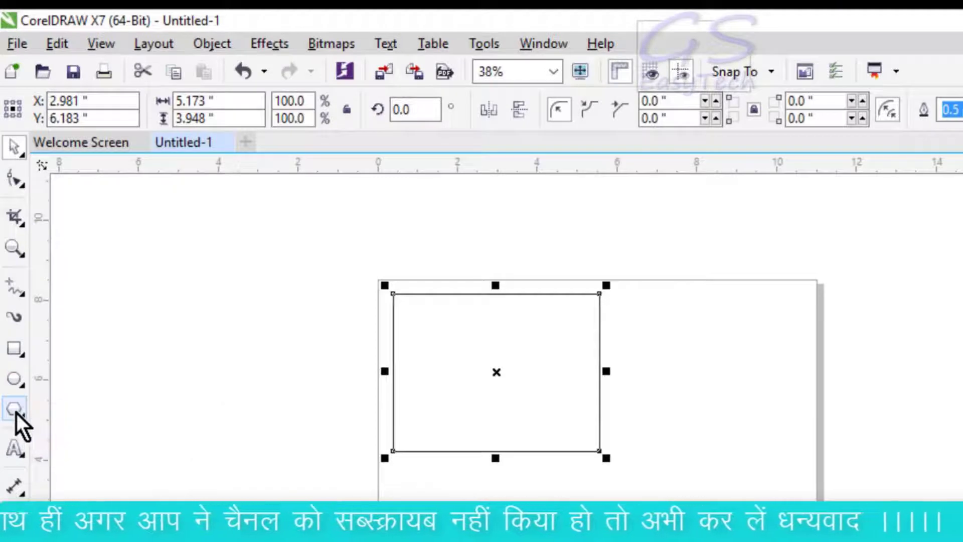
Draw a five-sided polygon about 3.08 by 2.96 inches at the page's upper right and an ellipse about 3.08 by 3.05 inches below the rectangle
left_click(16, 346)
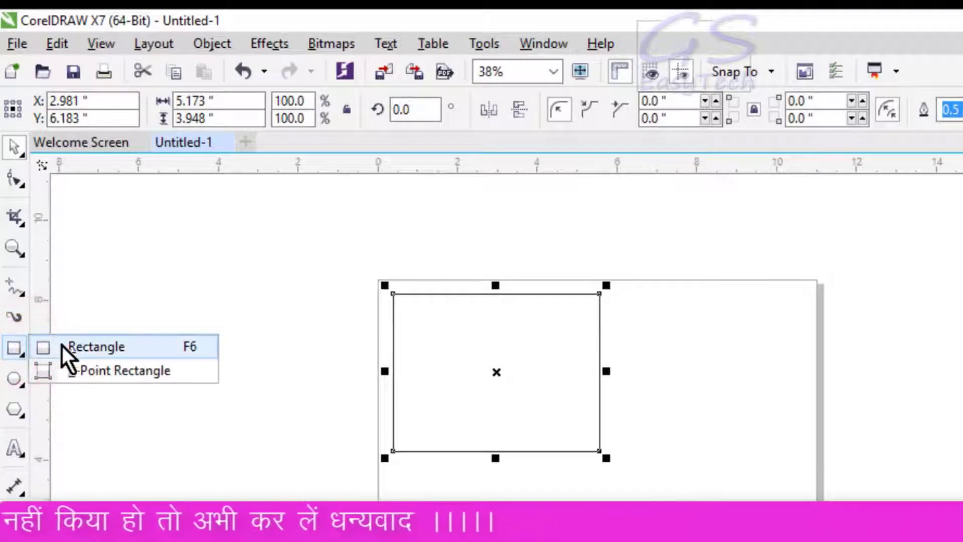
left_click(15, 377)
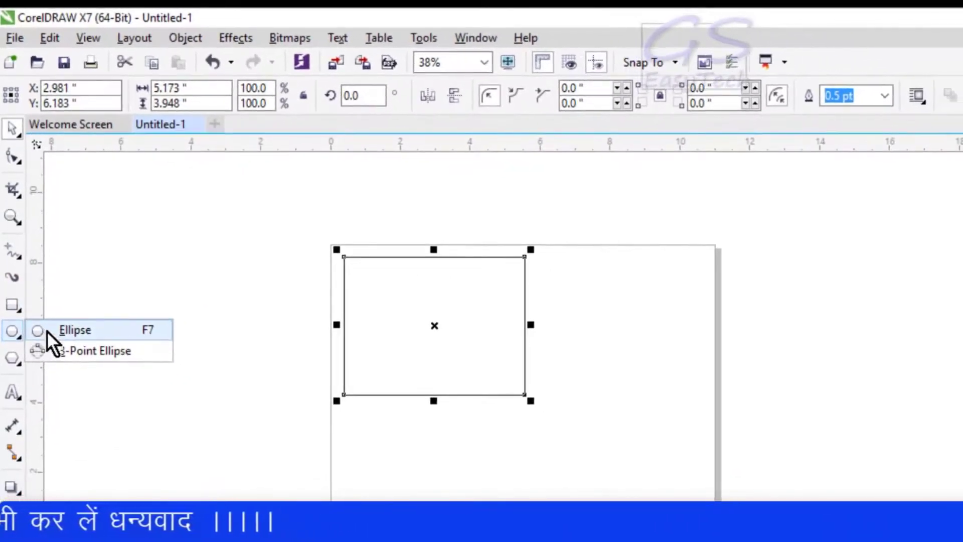
left_click(15, 358)
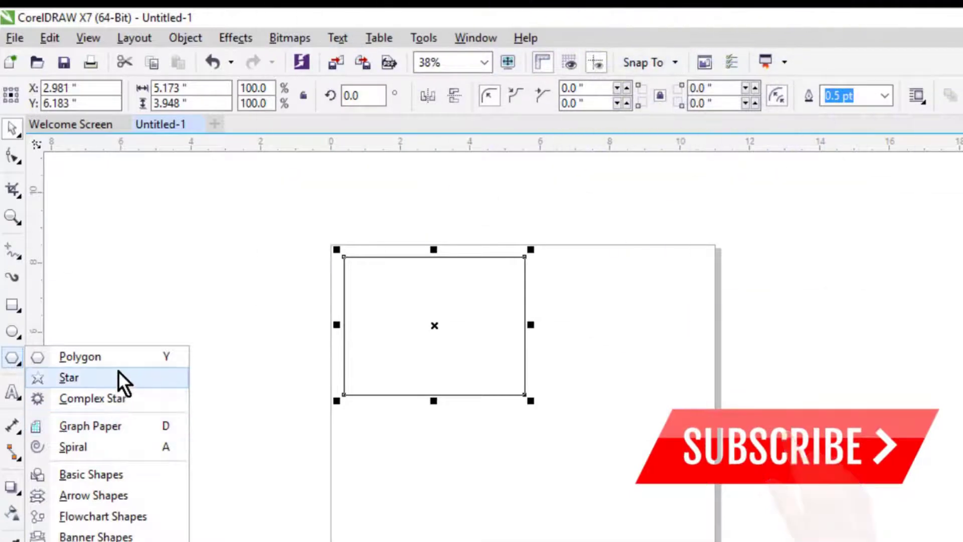
left_click(103, 356)
left_click_drag(591, 262, 707, 373)
left_click(12, 331)
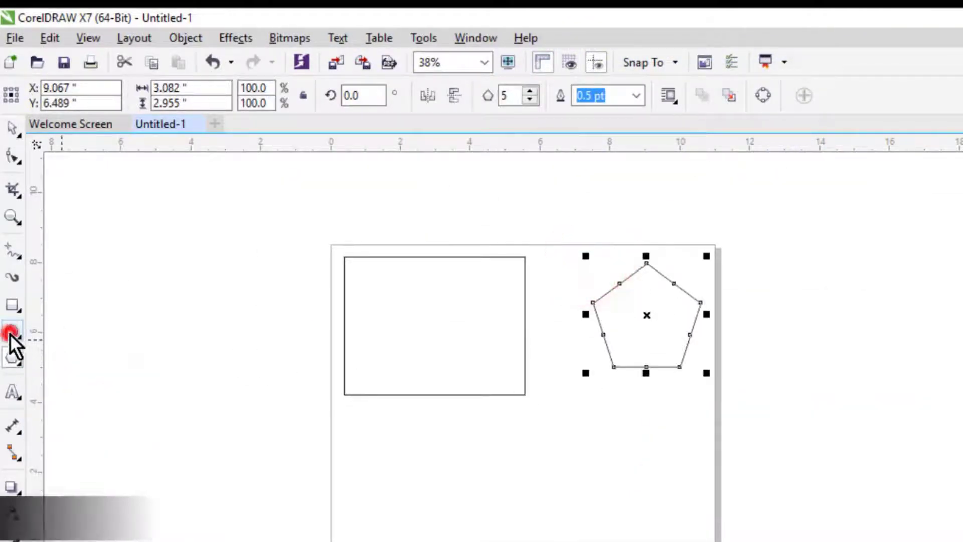
left_click_drag(372, 438, 478, 539)
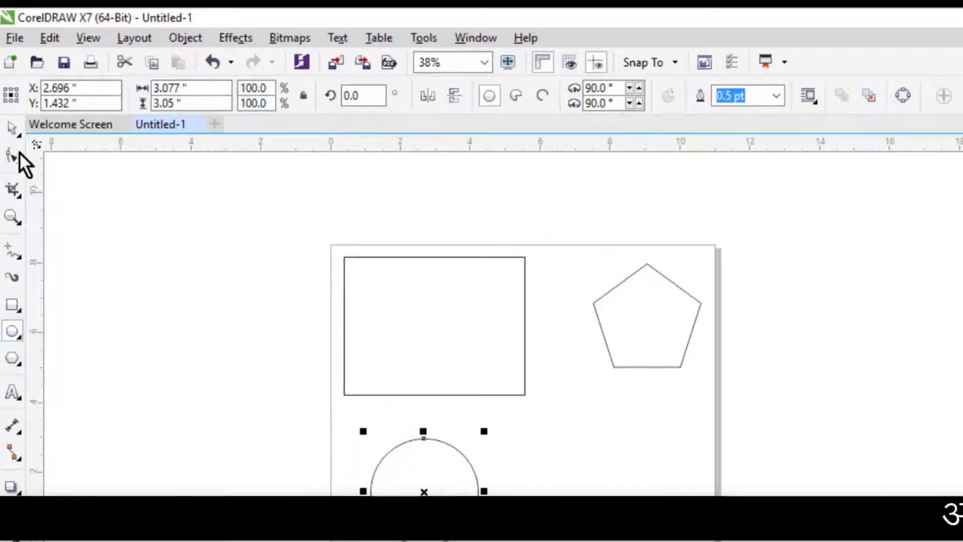
Select the rectangle, the pentagon and the circle in turn from inside their unfilled areas
left_click(14, 130)
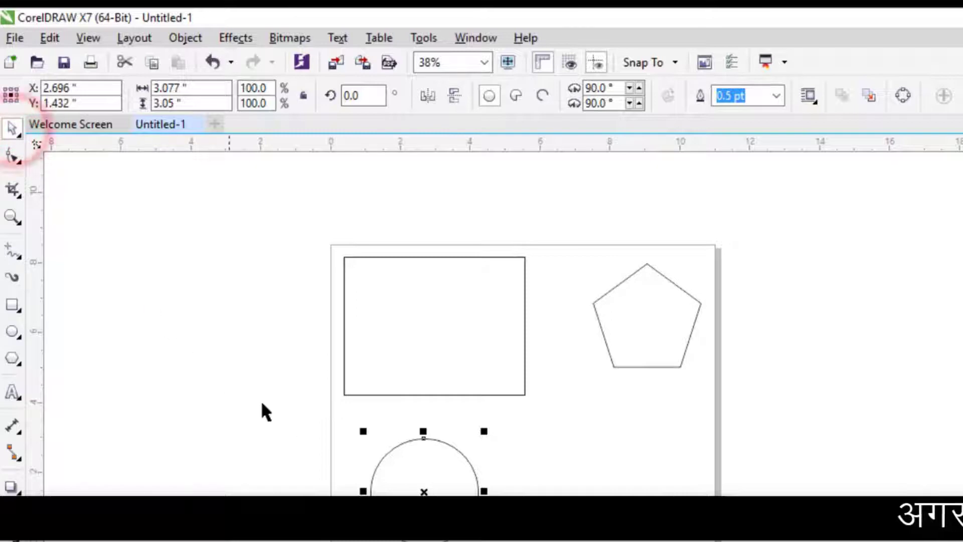
left_click(436, 305)
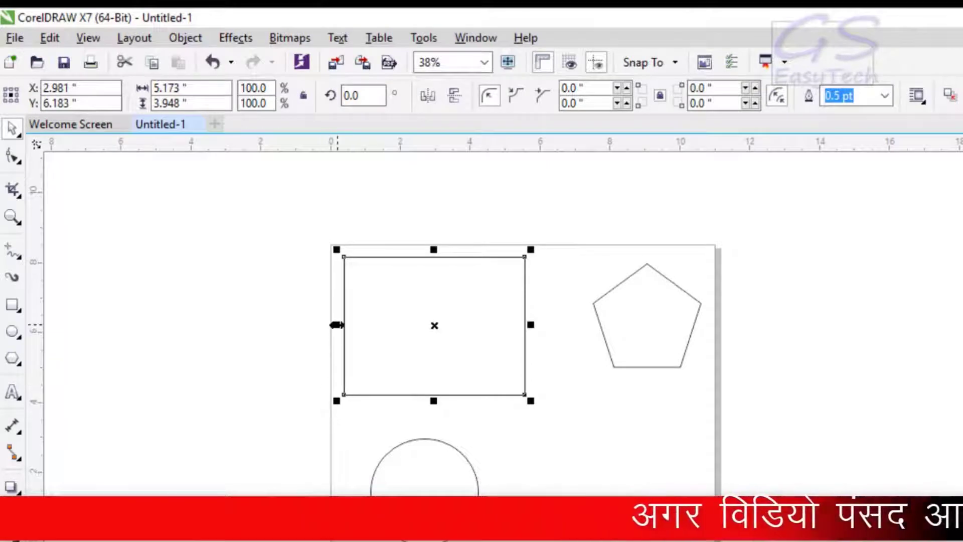
left_click(647, 317)
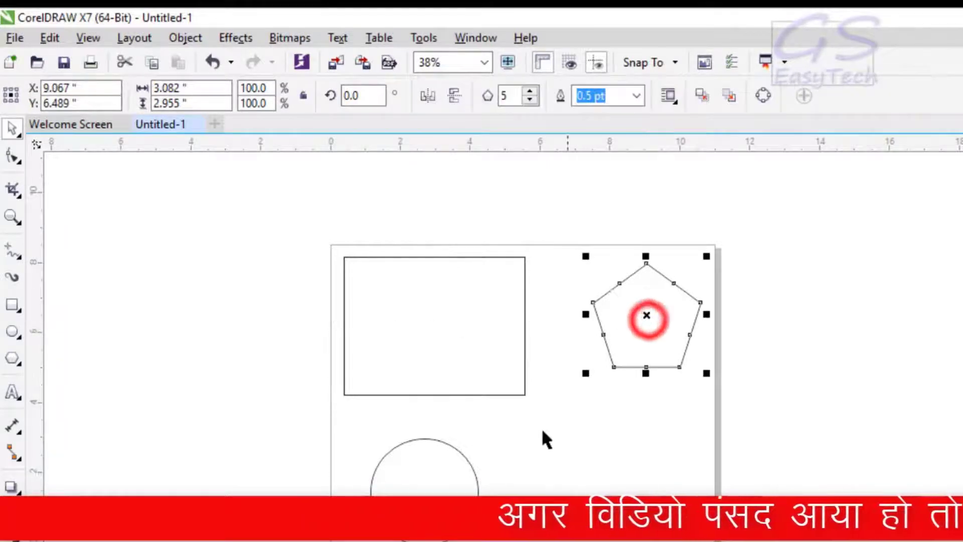
left_click(454, 479)
Select the rectangle and scale it down proportionally, then narrow and shorten it to about 2.59 by 3.14 inches
left_click(431, 297)
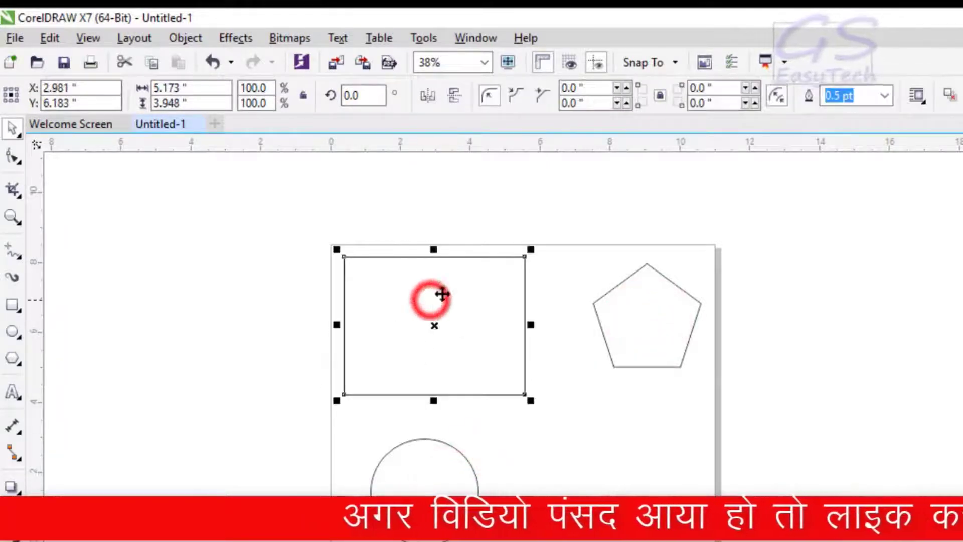
mouse_move(531, 249)
left_mouse_down()
mouse_move(422, 337)
mouse_move(490, 266)
mouse_move(517, 261)
left_mouse_up()
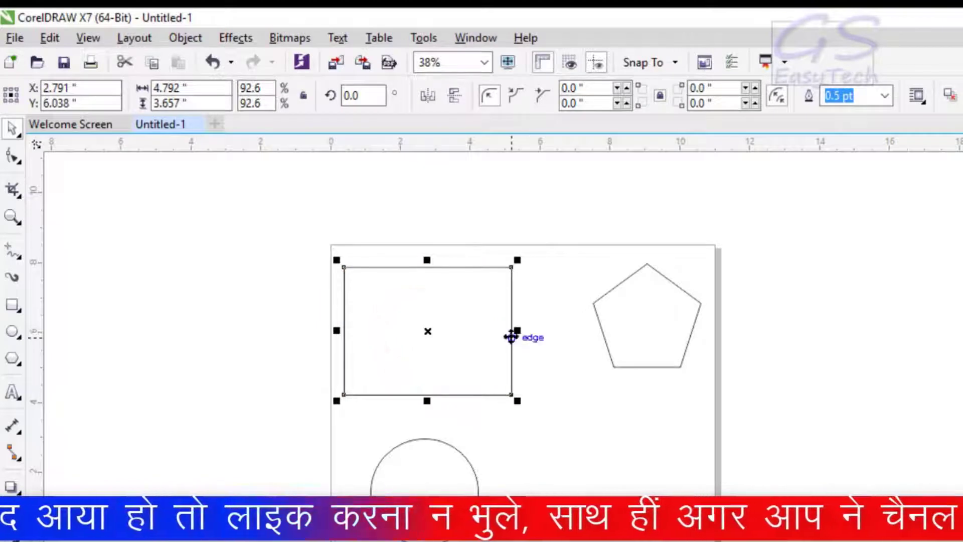
left_click_drag(516, 330, 436, 324)
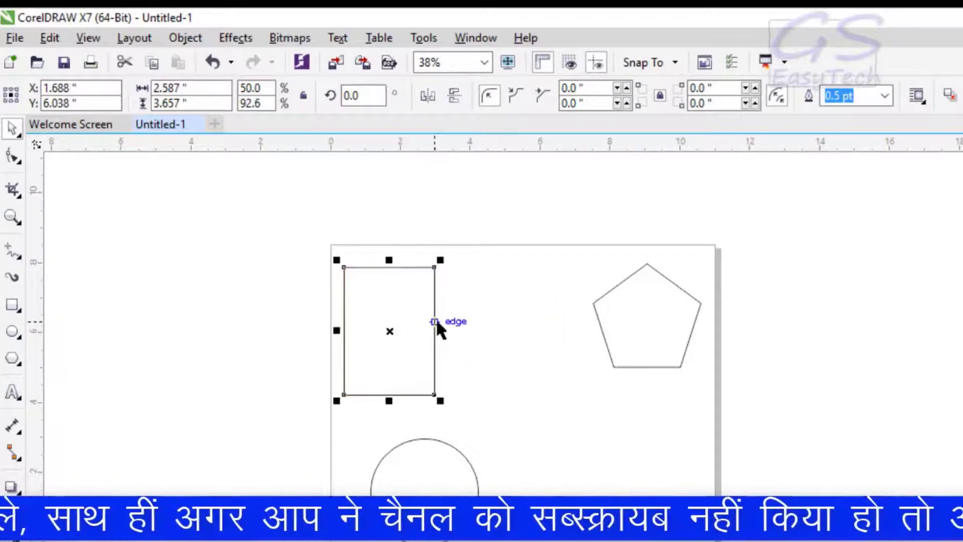
mouse_move(389, 400)
left_mouse_down()
mouse_move(389, 308)
mouse_move(393, 382)
left_mouse_up()
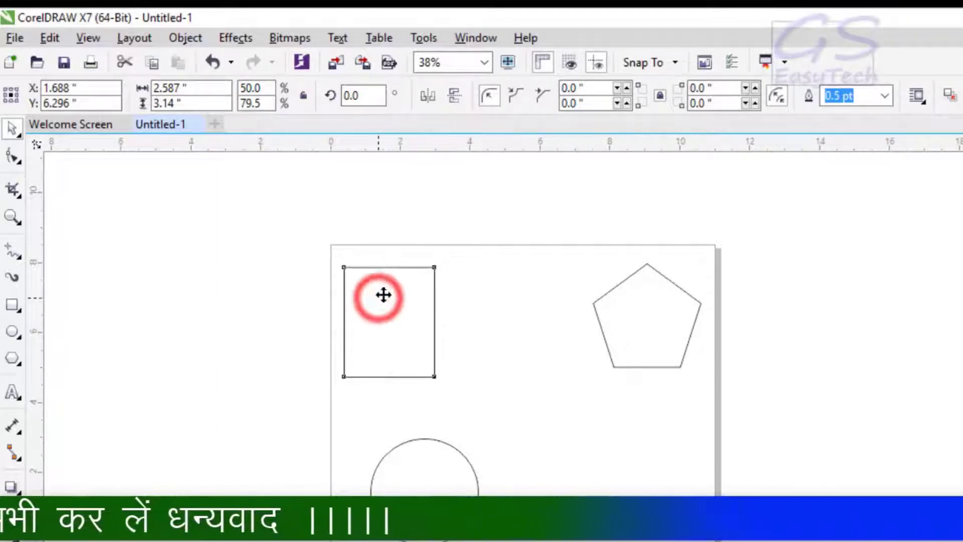
Move the rectangle into the page's upper-left corner and place the pentagon and circle beside it in a row along the top edge
left_click_drag(383, 295, 366, 276)
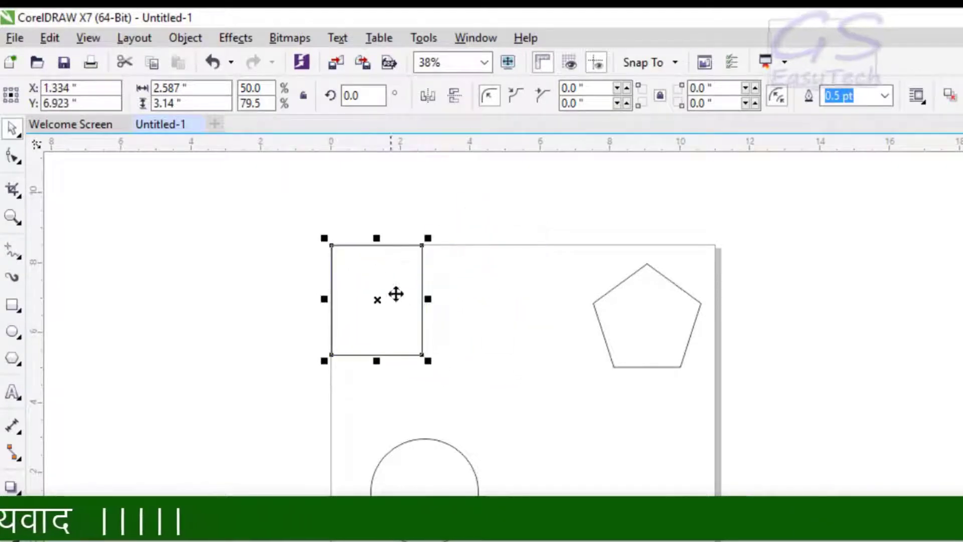
left_click(658, 316)
left_click_drag(651, 324, 501, 320)
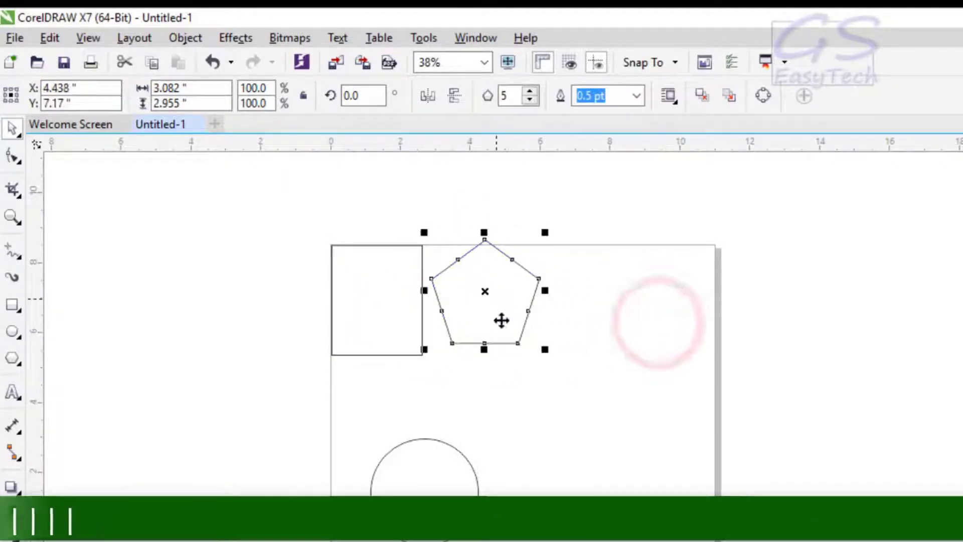
left_click_drag(435, 492, 612, 312)
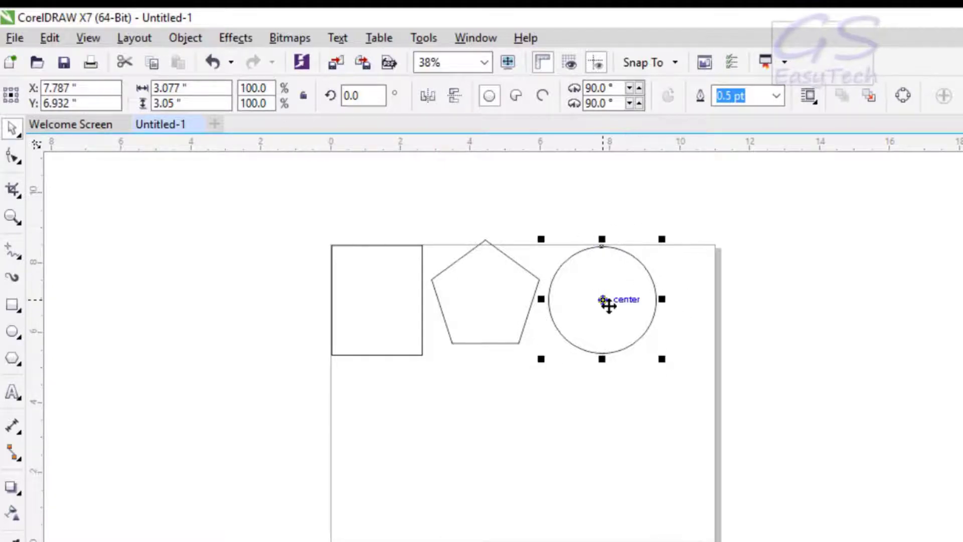
Skew the circle horizontally into a slanted ellipse about 3.4 inches wide, then rotate it clockwise to about 287.2°
left_click(612, 308)
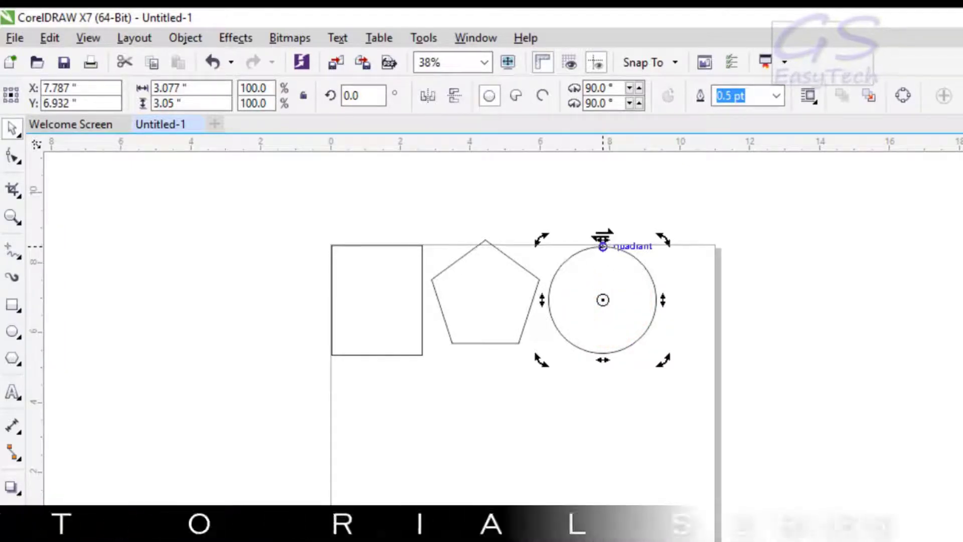
mouse_move(602, 240)
left_mouse_down()
mouse_move(681, 242)
mouse_move(630, 228)
mouse_move(653, 240)
left_mouse_up()
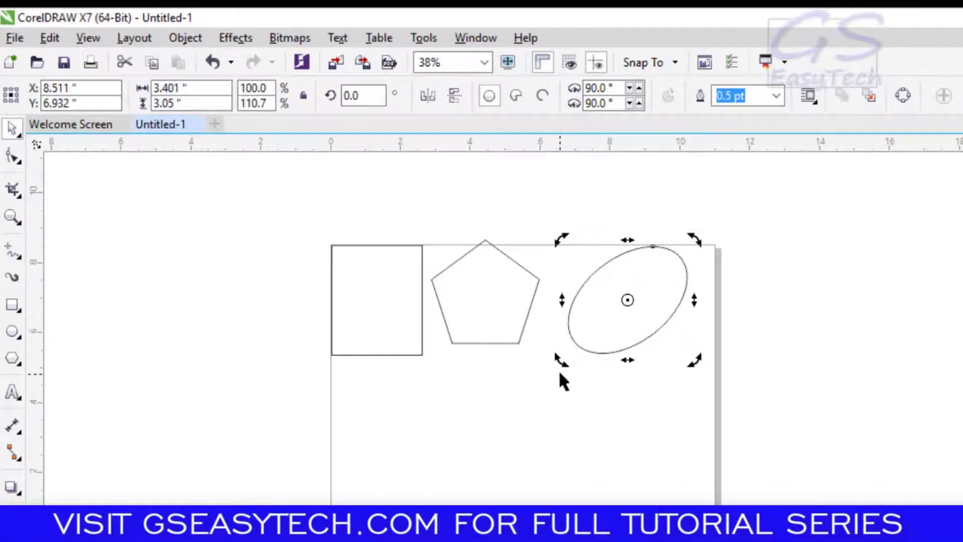
left_click_drag(700, 240, 718, 269)
left_click(669, 258)
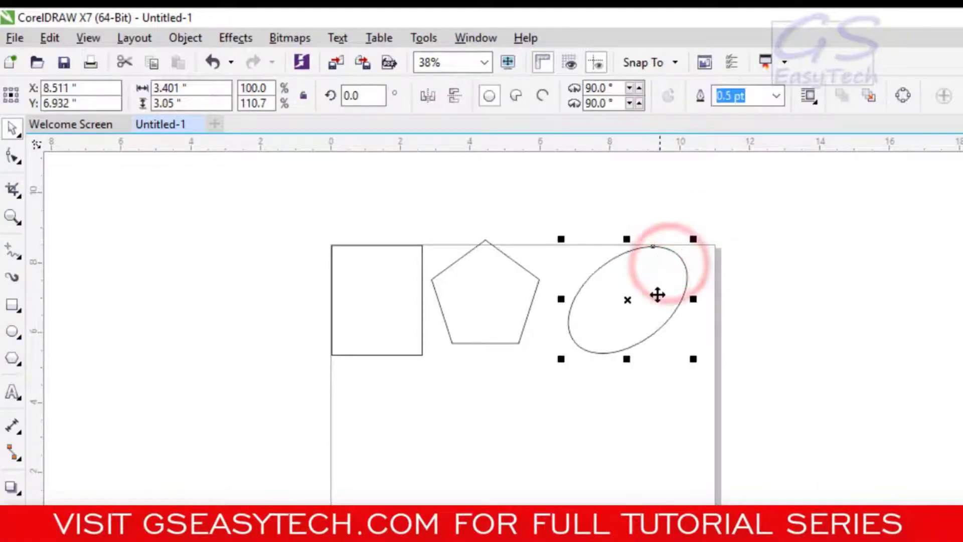
left_click_drag(692, 239, 701, 340)
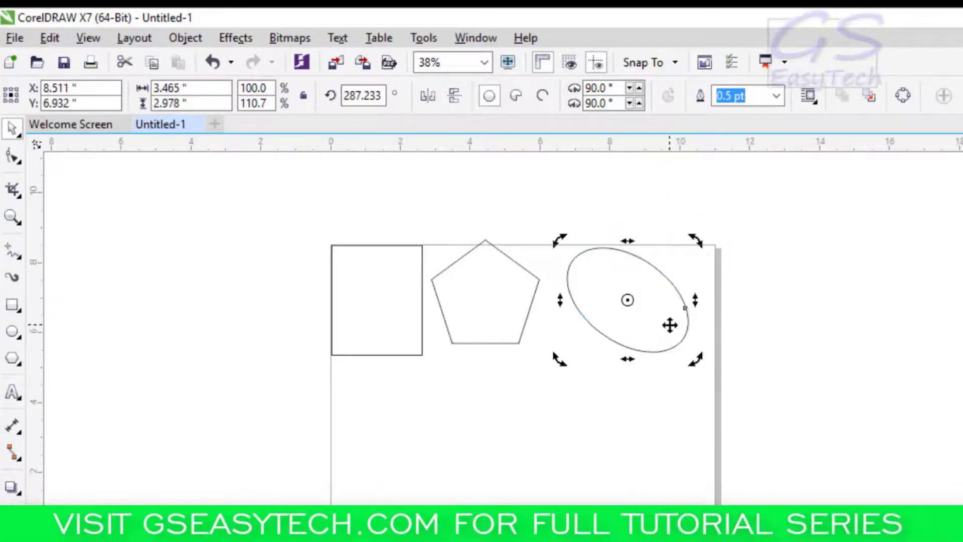
Move the ellipse's center of rotation to its upper-left edge and rotate the ellipse around that point to about 297.6°
left_click(627, 299)
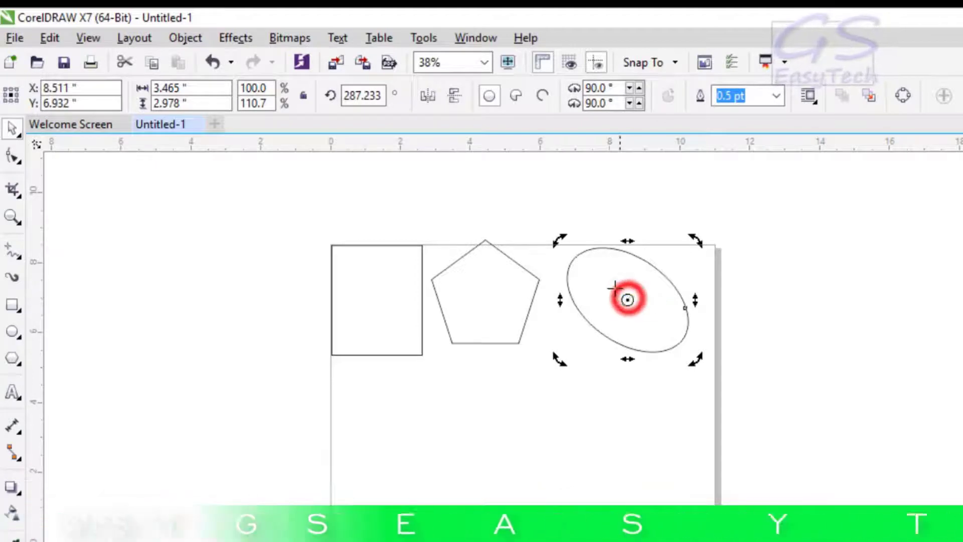
left_click_drag(627, 300, 580, 259)
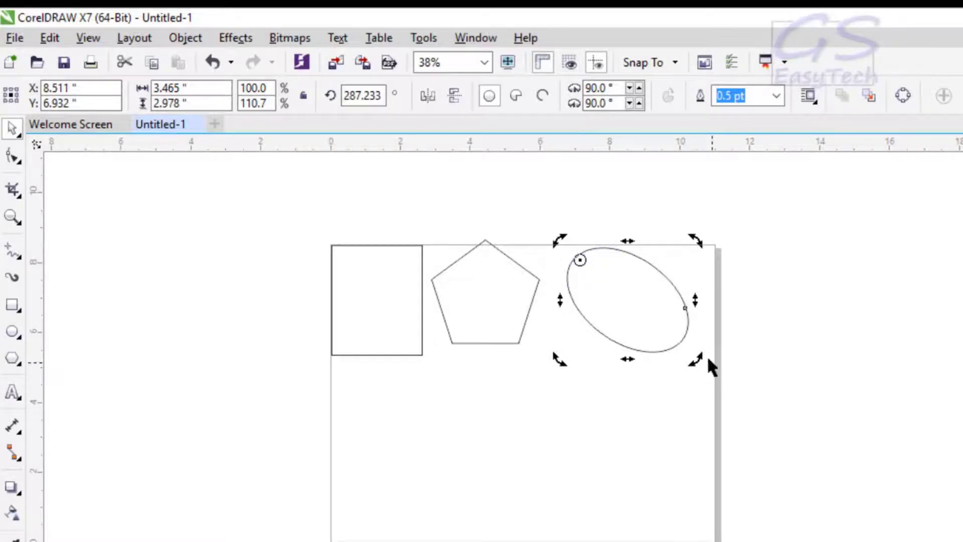
left_click_drag(684, 371, 610, 251)
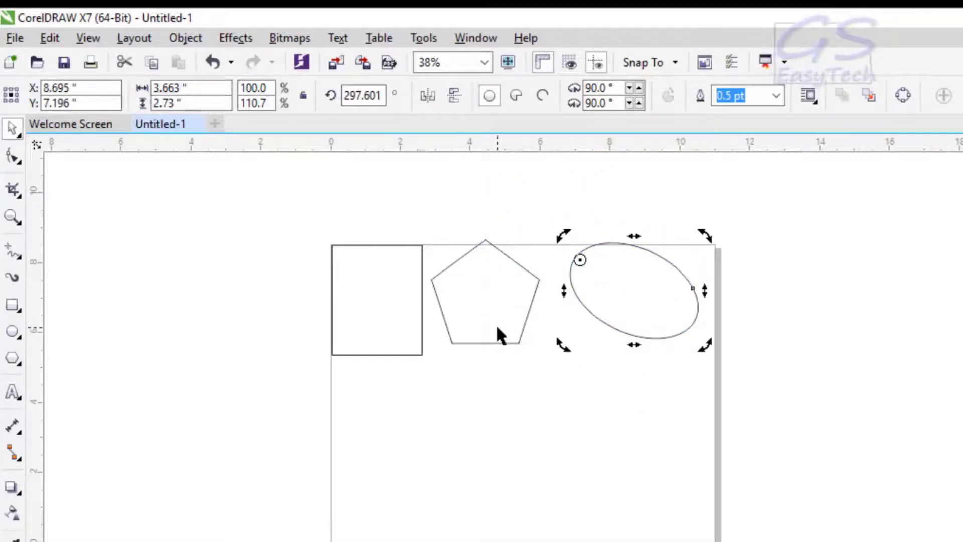
Move the pentagon's center of rotation close to its lower-left corner and rotate the pentagon slightly around it, to about 0.18°
left_click(479, 292)
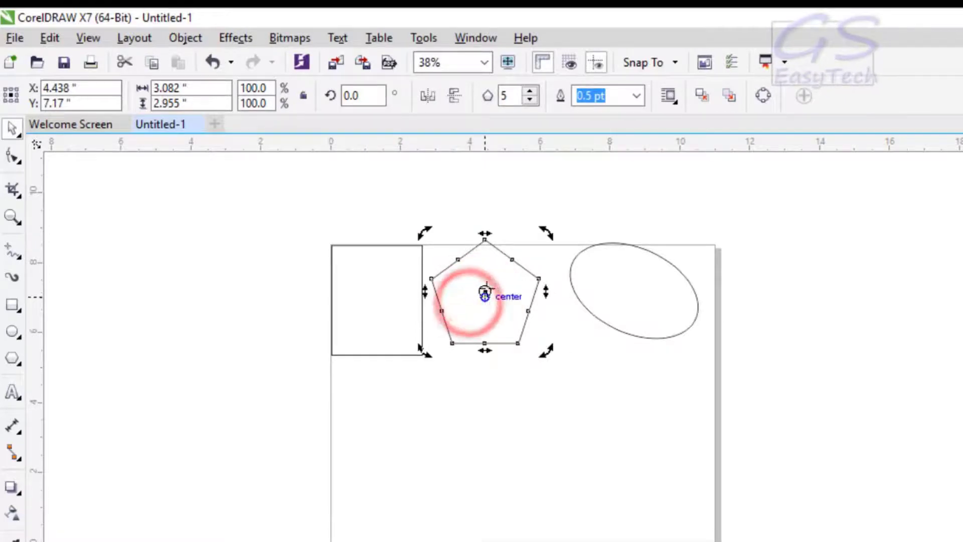
left_click_drag(484, 291, 462, 335)
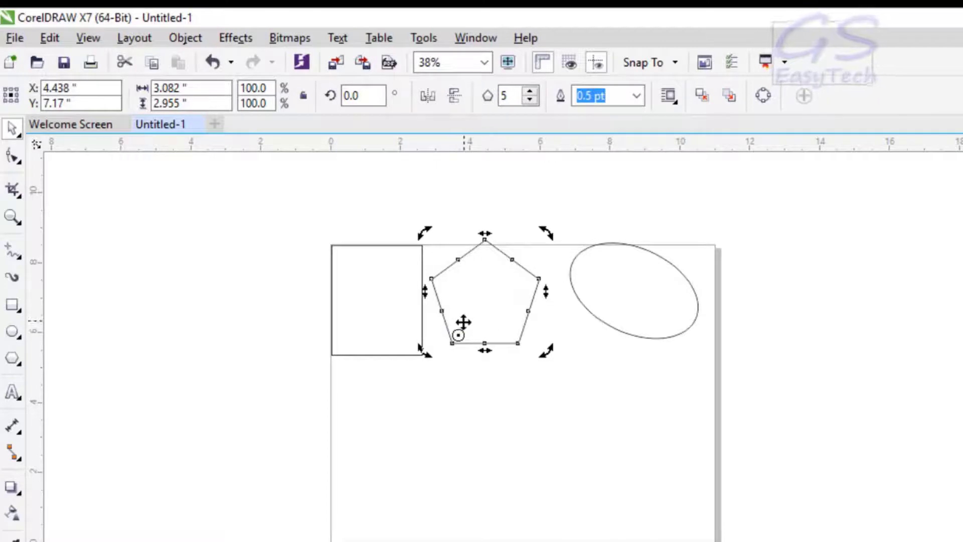
left_click_drag(542, 231, 522, 229)
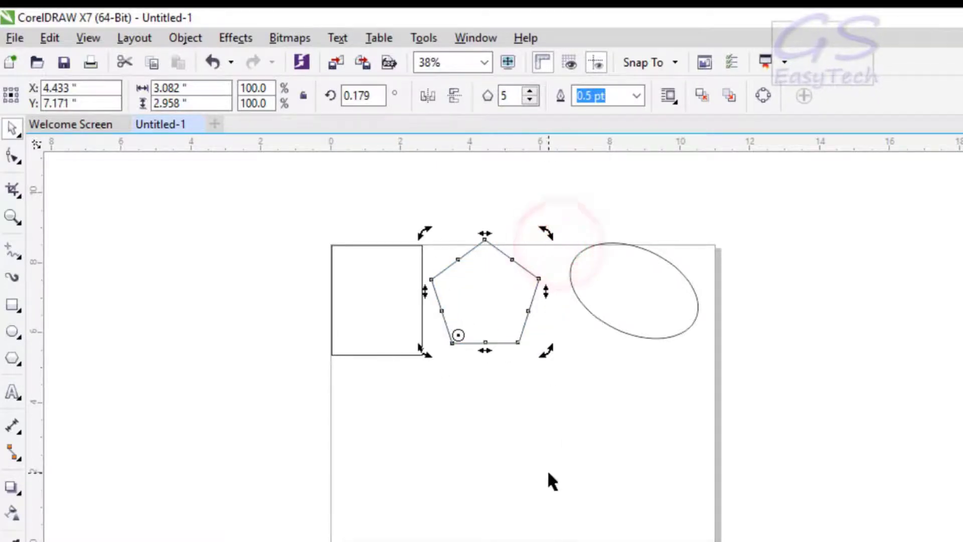
Select the rectangle, review the available color palettes, and fill the rectangle with Red from the default palette
left_click(385, 290)
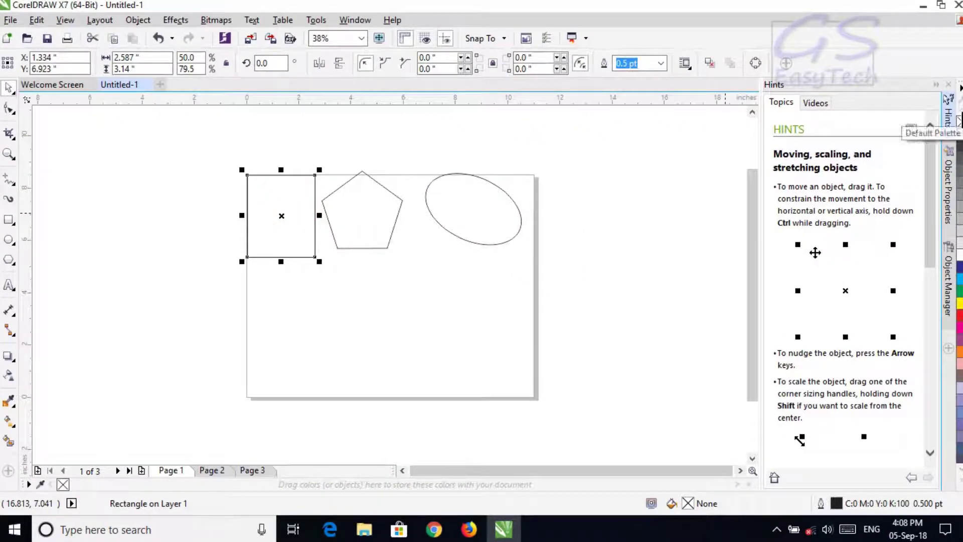
left_click(948, 77)
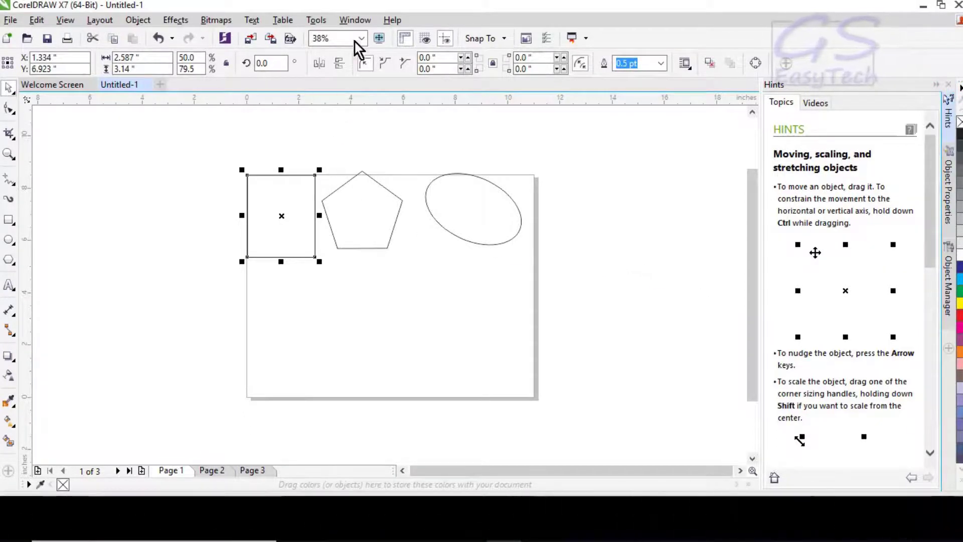
left_click(360, 22)
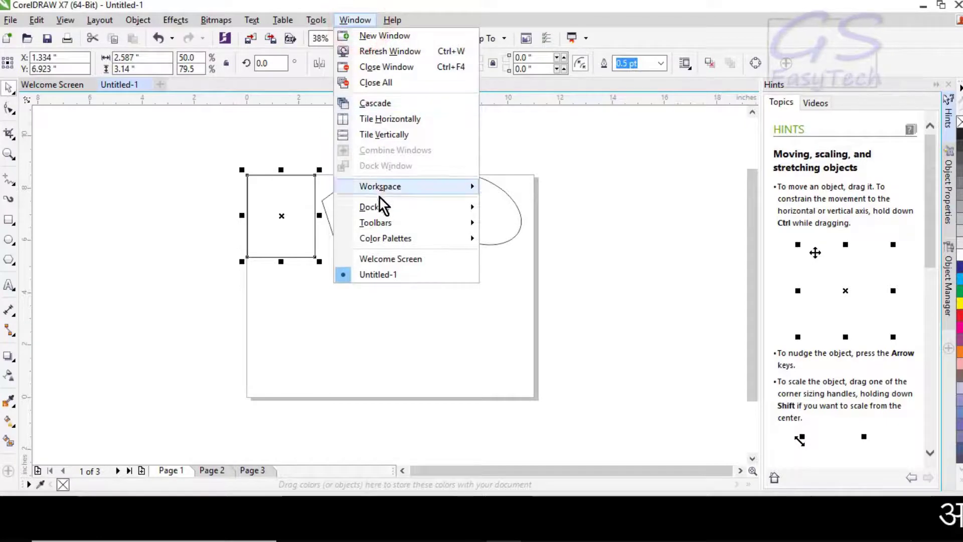
mouse_move(399, 240)
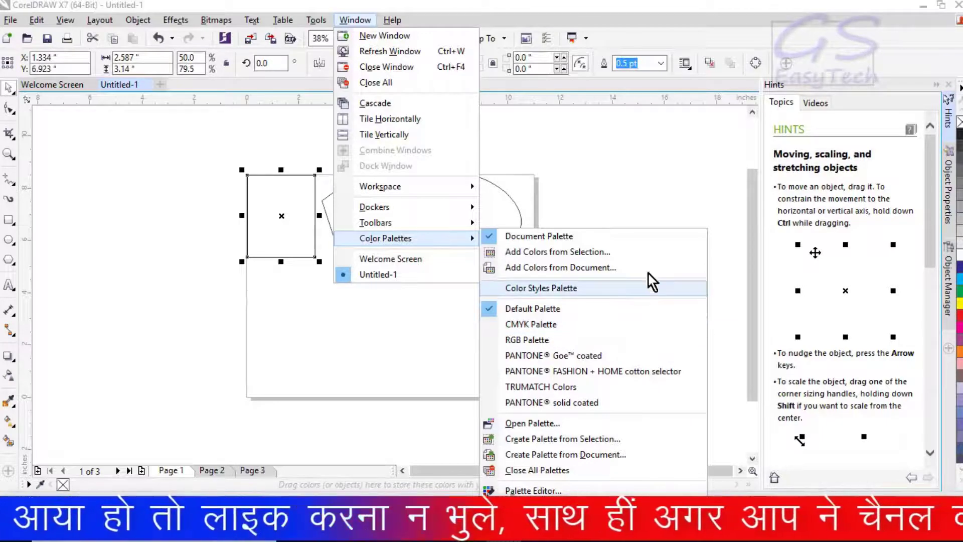
left_click(938, 39)
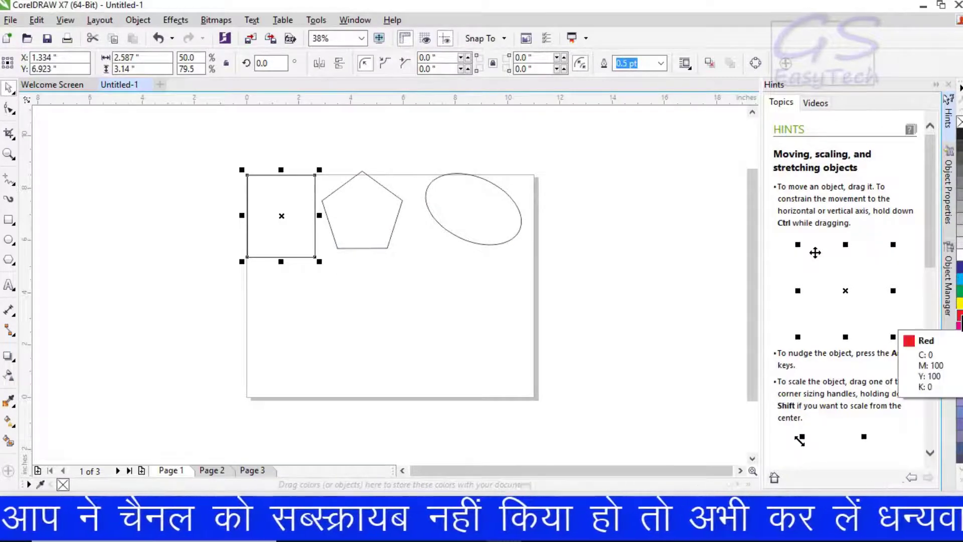
left_click_drag(631, 244, 265, 250)
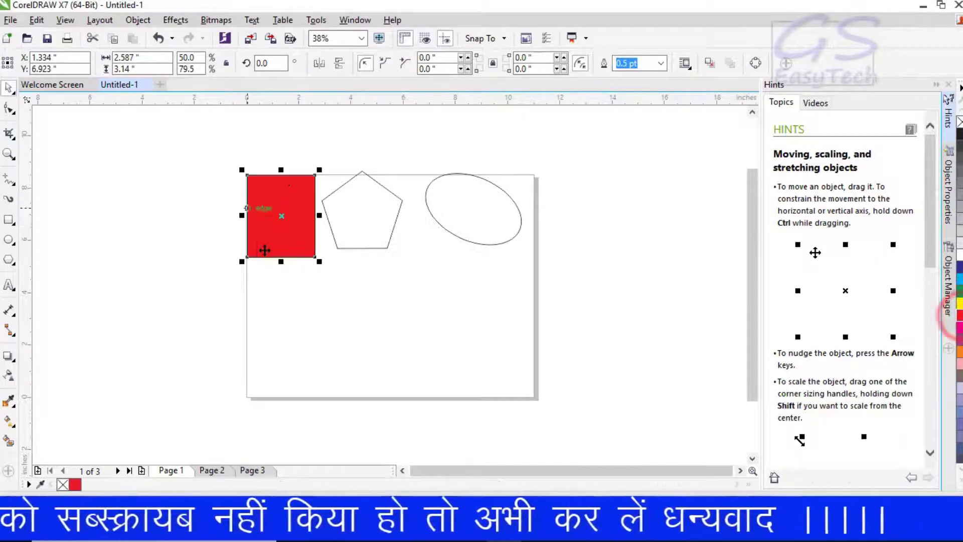
Try Cyan and Blue fills on the pentagon, and finally fill it with Magenta
left_click(378, 202)
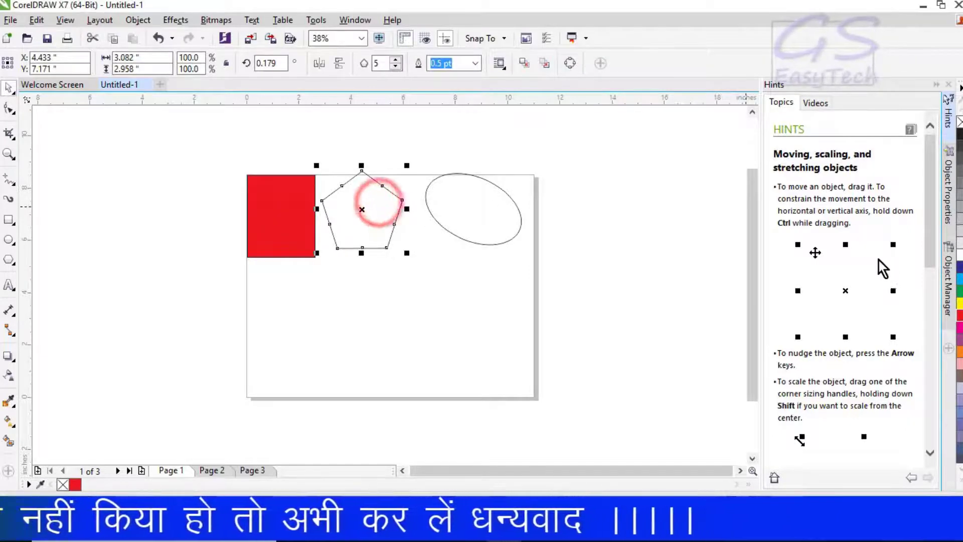
left_click(960, 277)
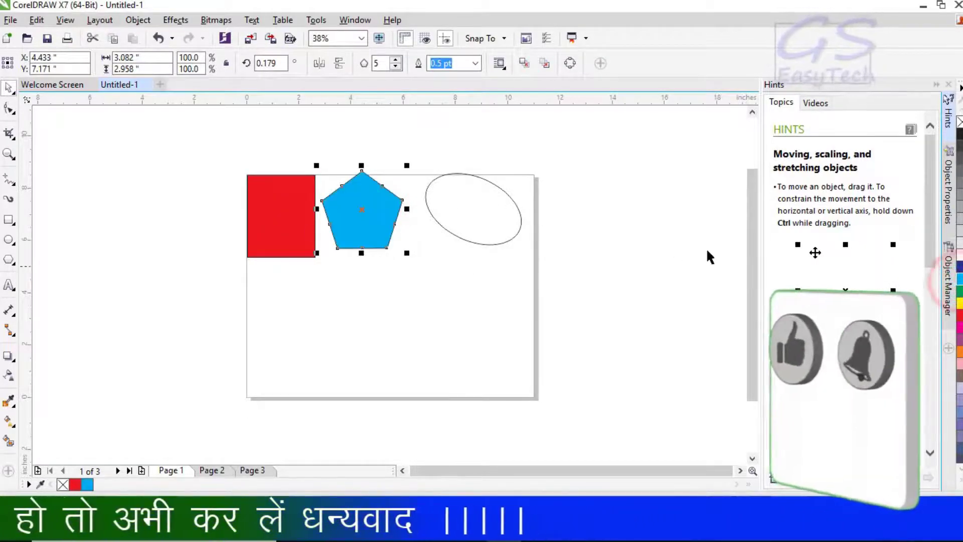
left_click(958, 267)
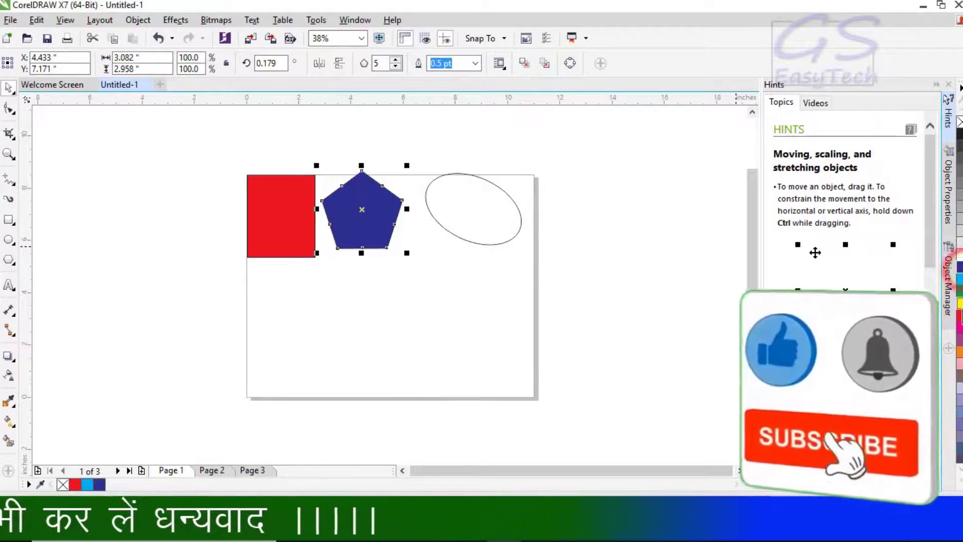
left_click(959, 314)
left_click(959, 328)
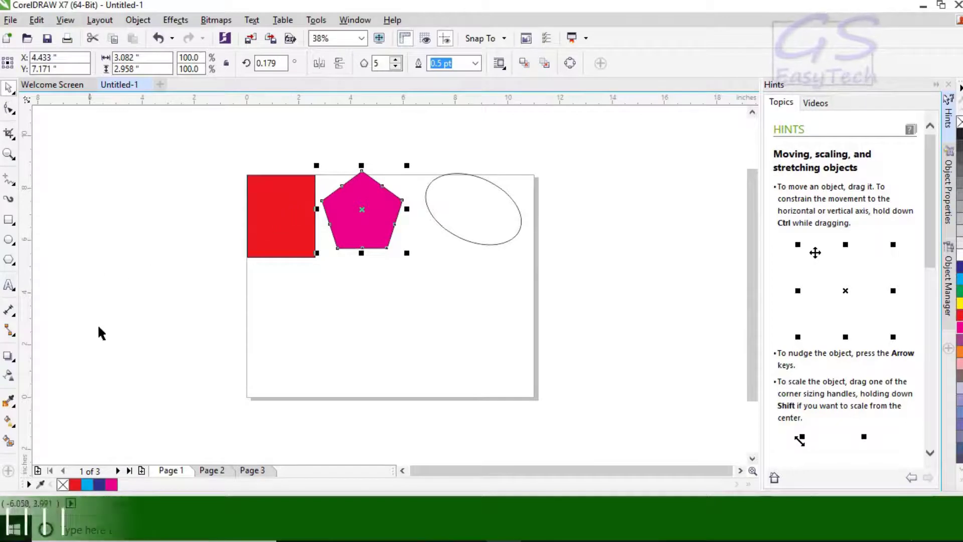
Add the artistic text "art" just below the red rectangle
left_click(8, 287)
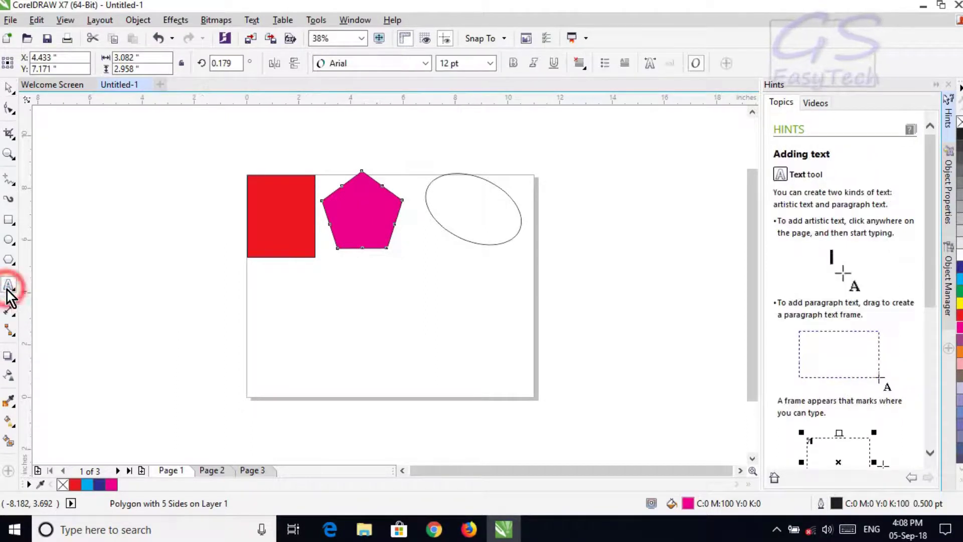
left_click(258, 283)
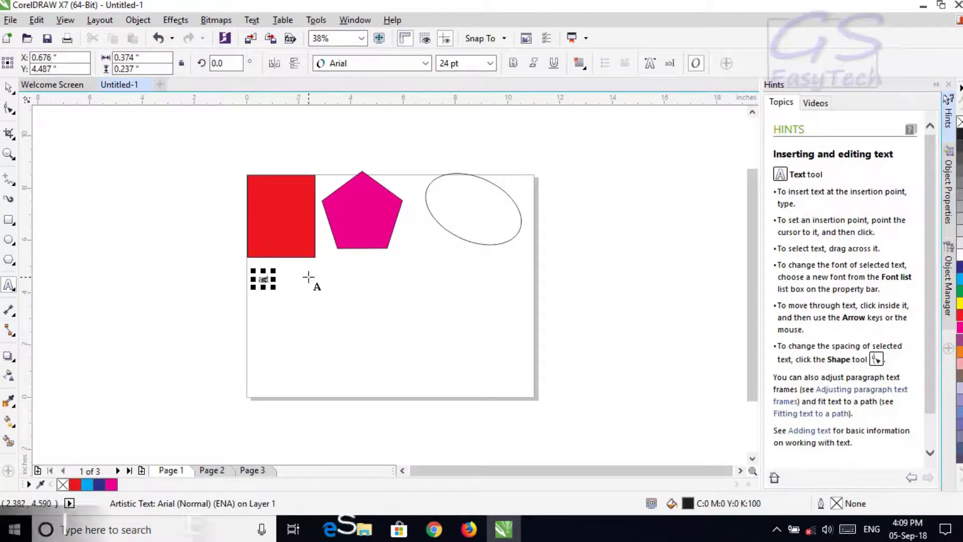
Create a paragraph text frame below the pentagon reading "this is a sample text box" and shrink it to about 2.78 by 1.2 inches
left_click_drag(308, 277, 392, 313)
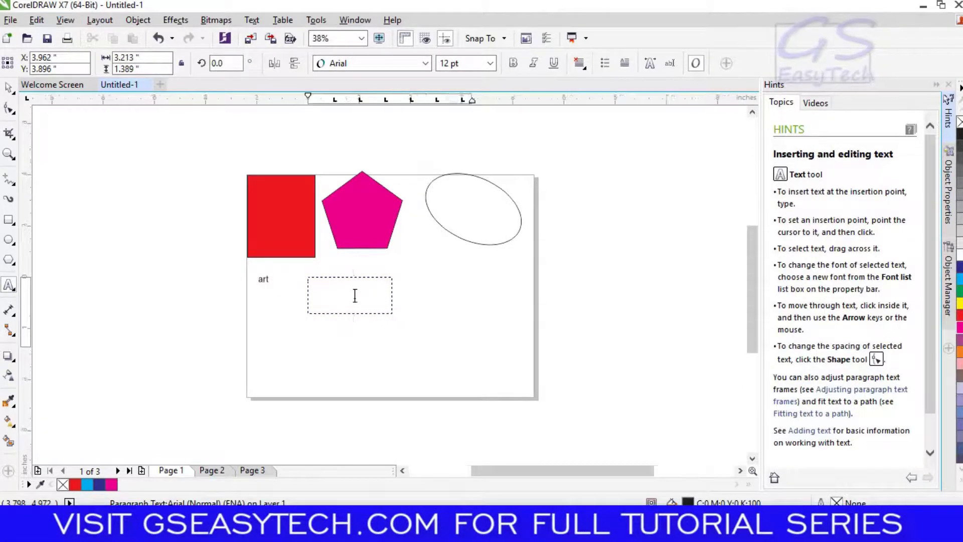
scroll(353, 295, "up", 4)
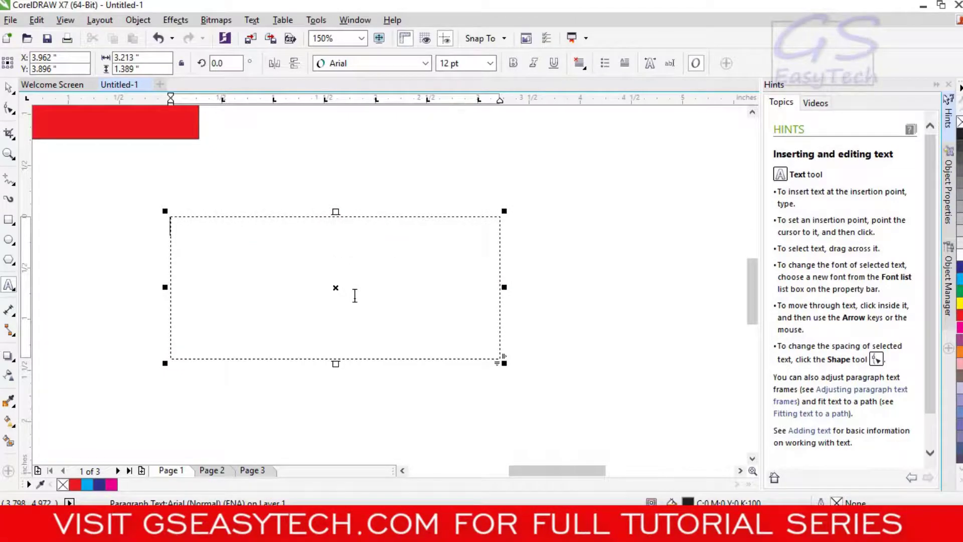
type("this is a sample text box")
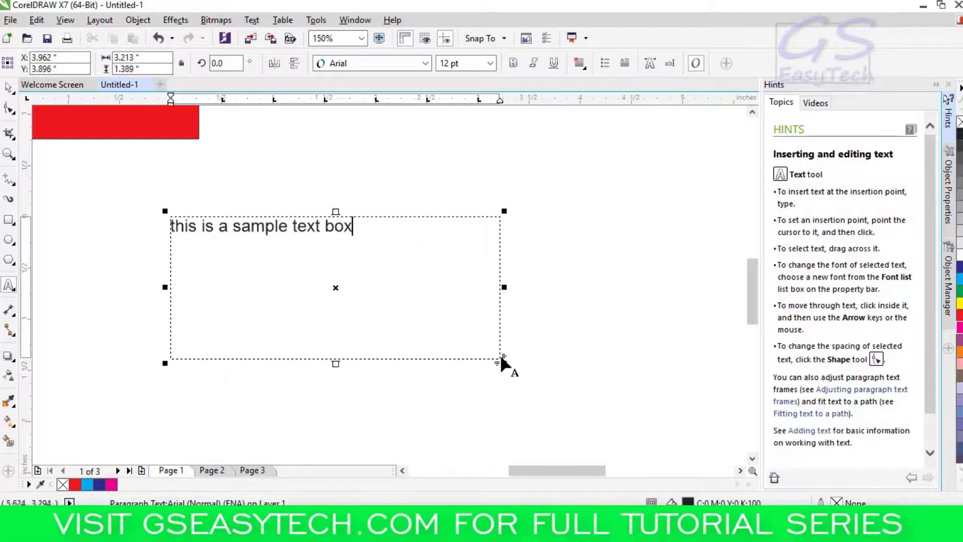
left_click_drag(504, 364, 430, 239)
left_click_drag(477, 271, 455, 297)
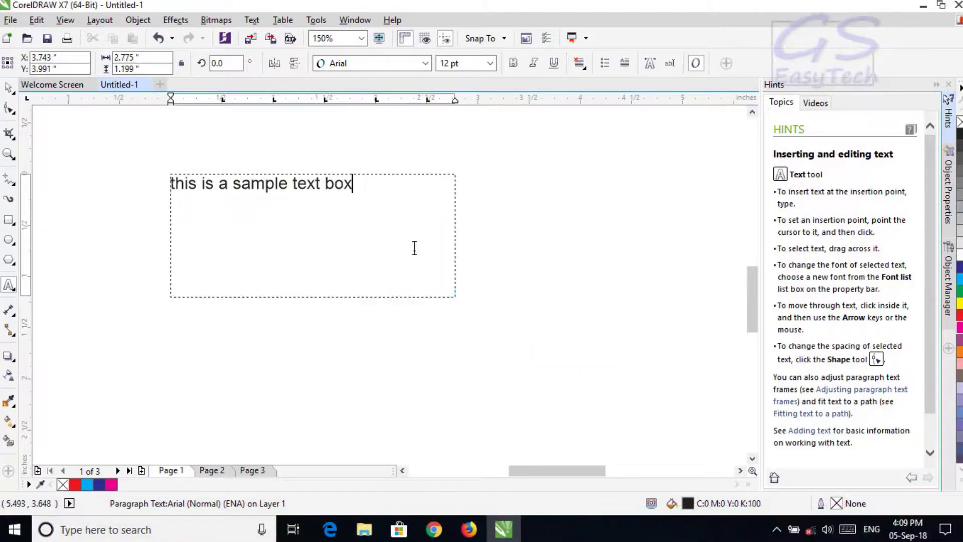
Format all the text in the paragraph frame as Bell MT at 18 pt
left_click_drag(387, 183, 129, 176)
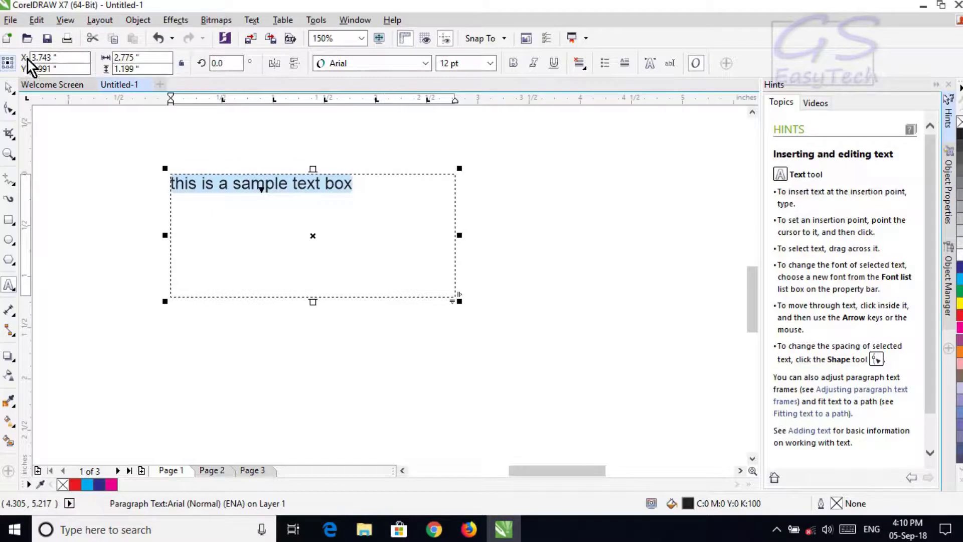
left_click(426, 69)
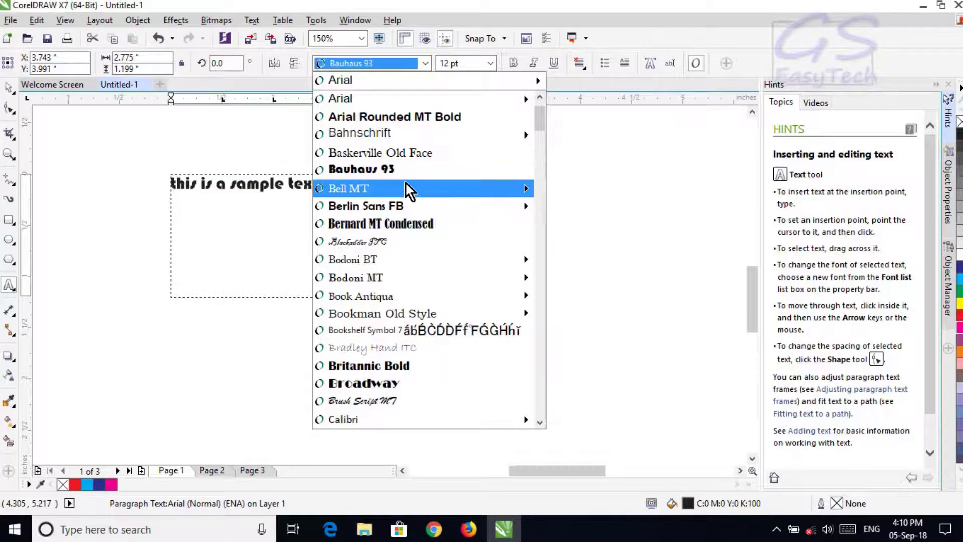
left_click(405, 186)
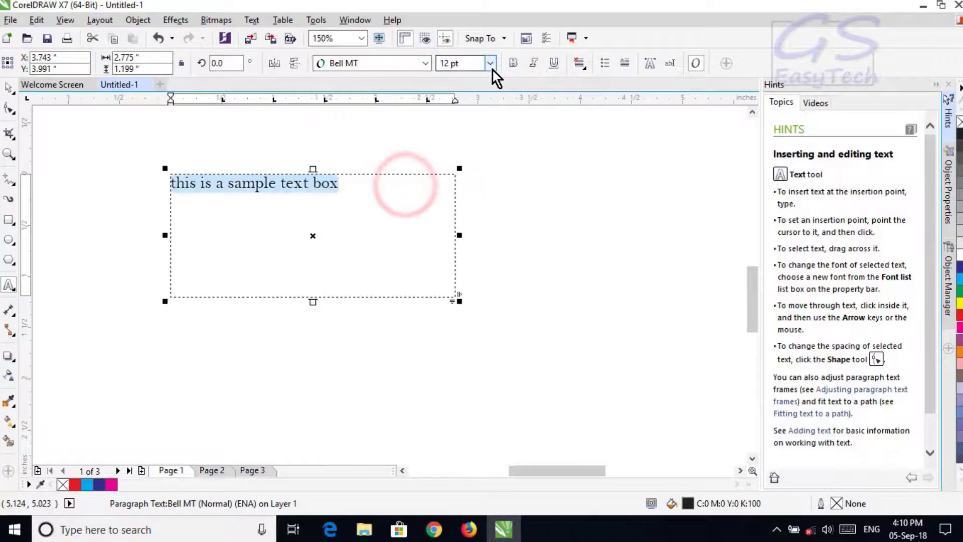
left_click(490, 63)
left_click(458, 189)
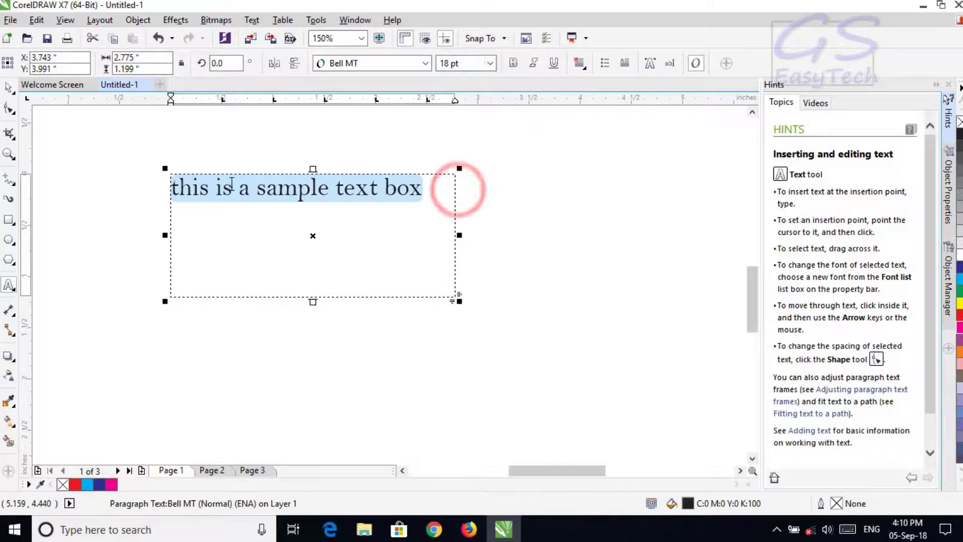
Enlarge the artistic text "art" and stretch it to about 2.52 inches wide by 1.26 inches high
left_click(8, 88)
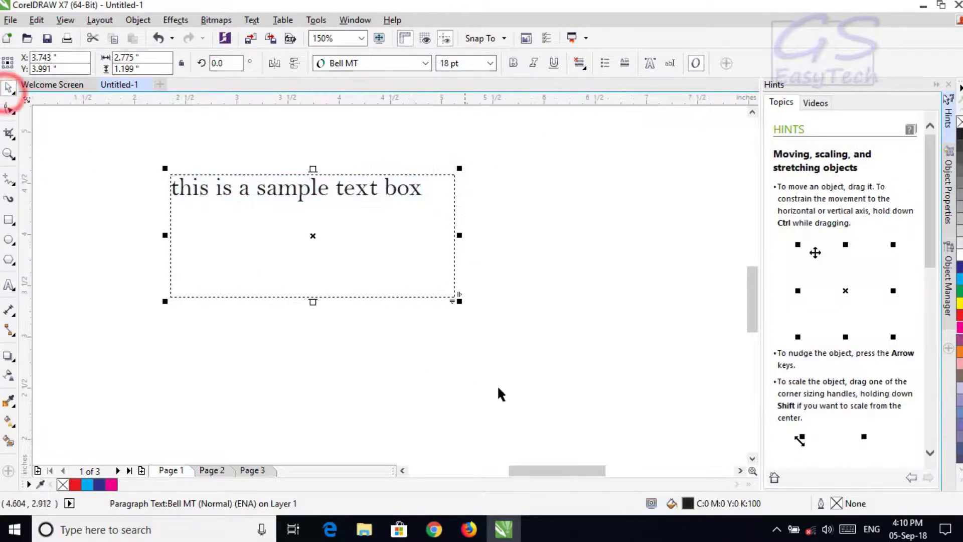
left_click_drag(549, 469, 504, 472)
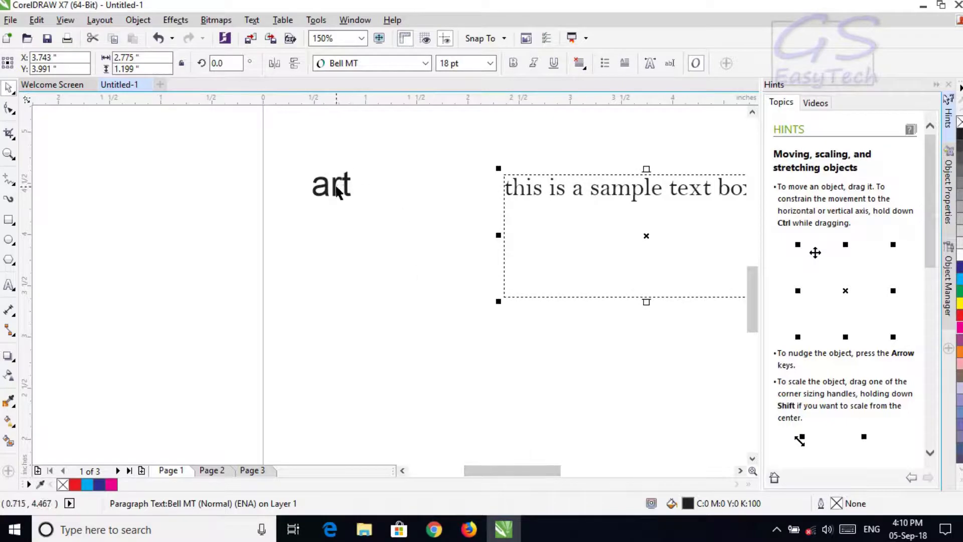
left_click(336, 188)
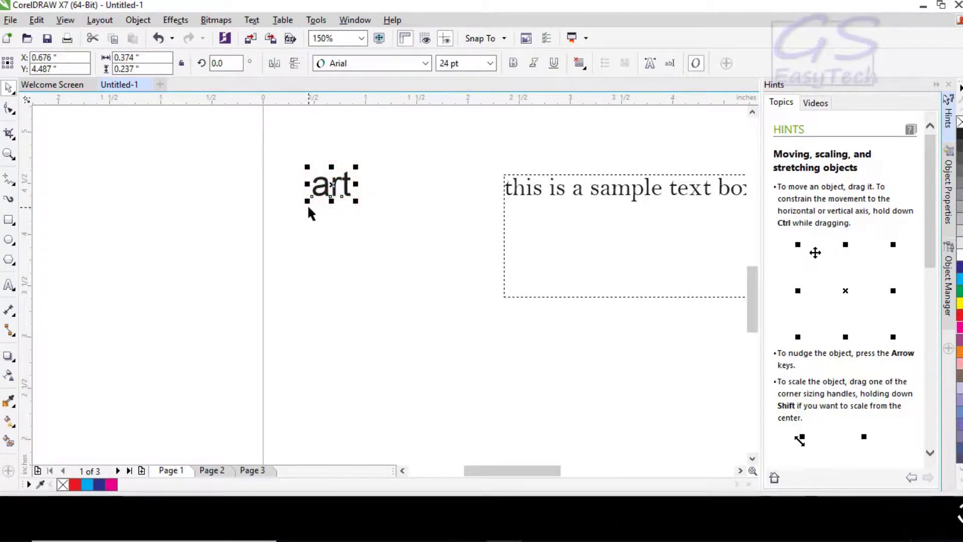
left_click_drag(306, 201, 174, 289)
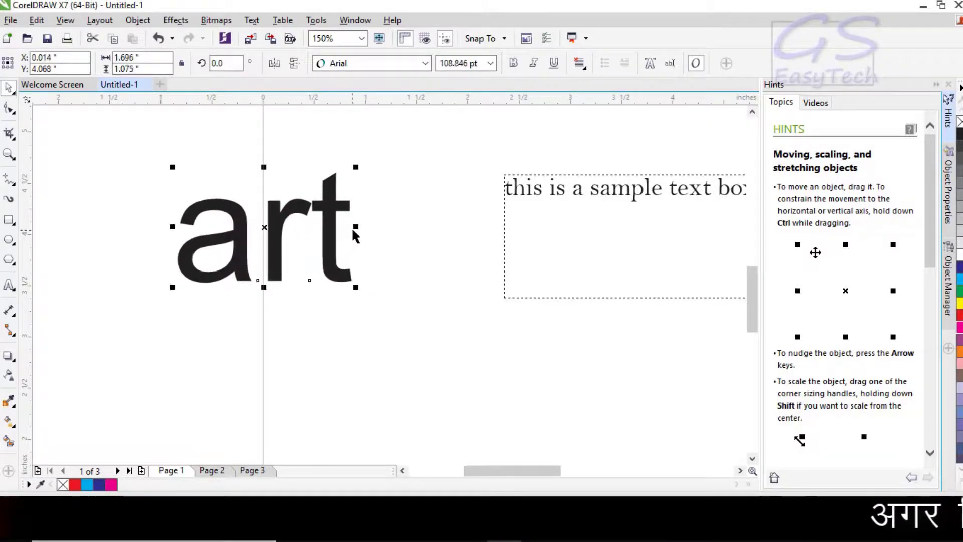
left_click_drag(356, 227, 440, 255)
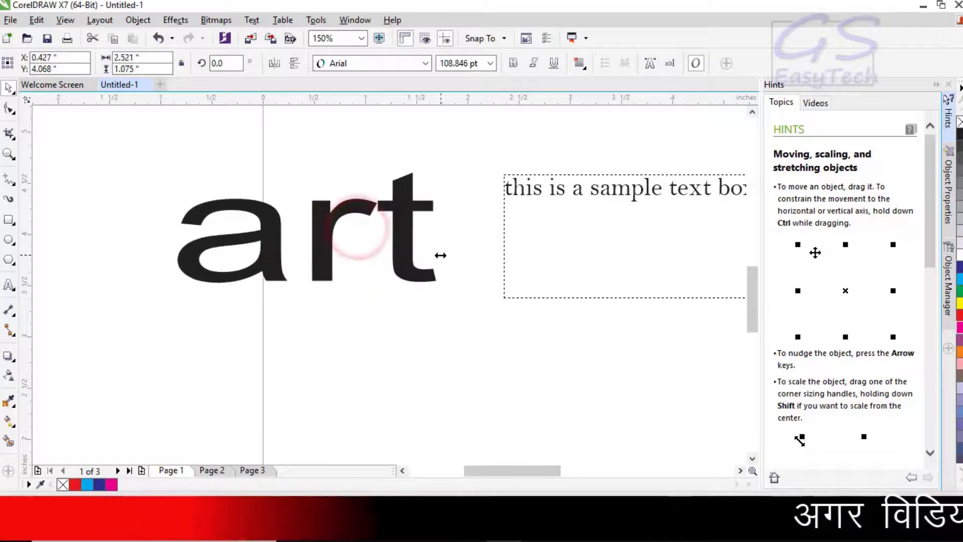
left_click_drag(307, 169, 313, 149)
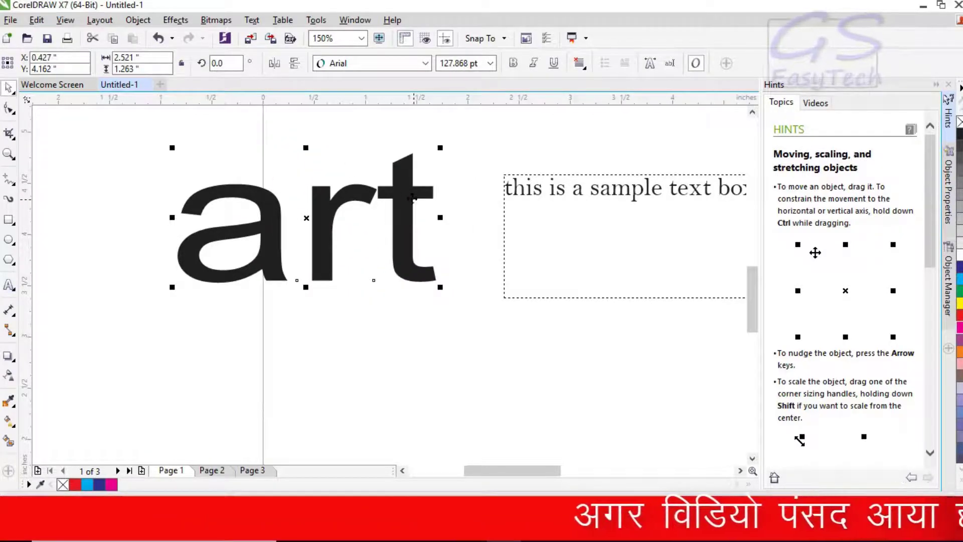
Rotate the "art" text to about 3.3° and move the paragraph text frame close beside it
left_click(400, 191)
left_click_drag(441, 148, 362, 185)
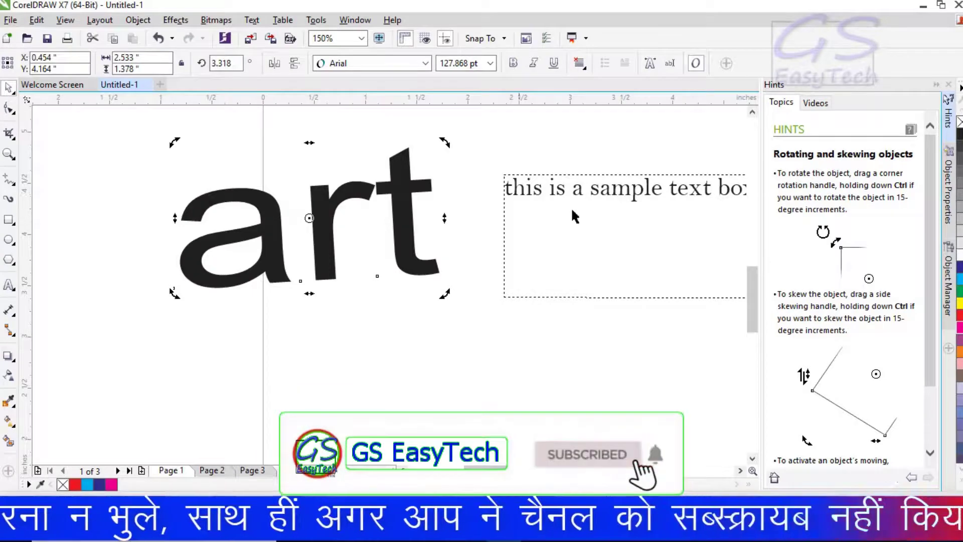
left_click(606, 188)
left_click_drag(607, 190, 555, 182)
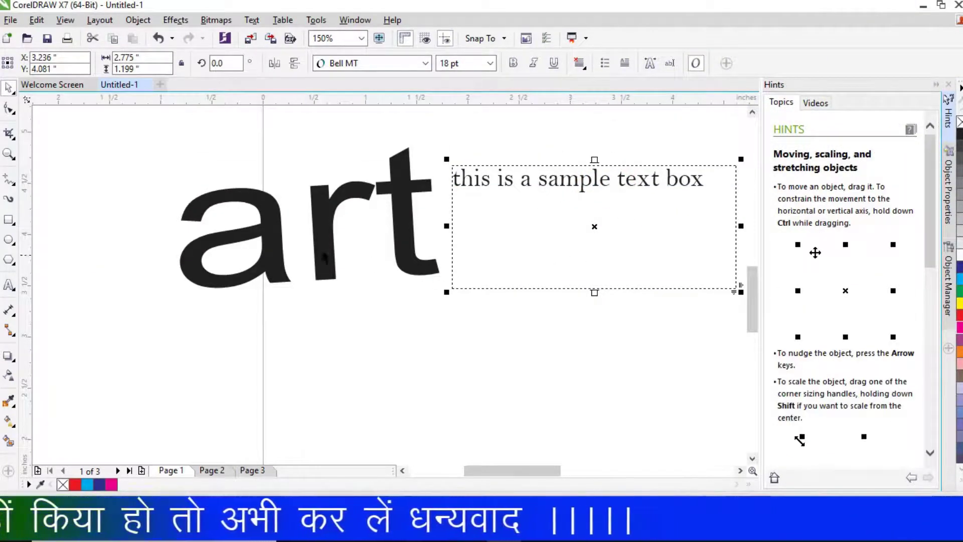
Try green and magenta fills on the "art" text, and finally color it purple (C:20 M:80 Y:0 K:20)
left_click(320, 215)
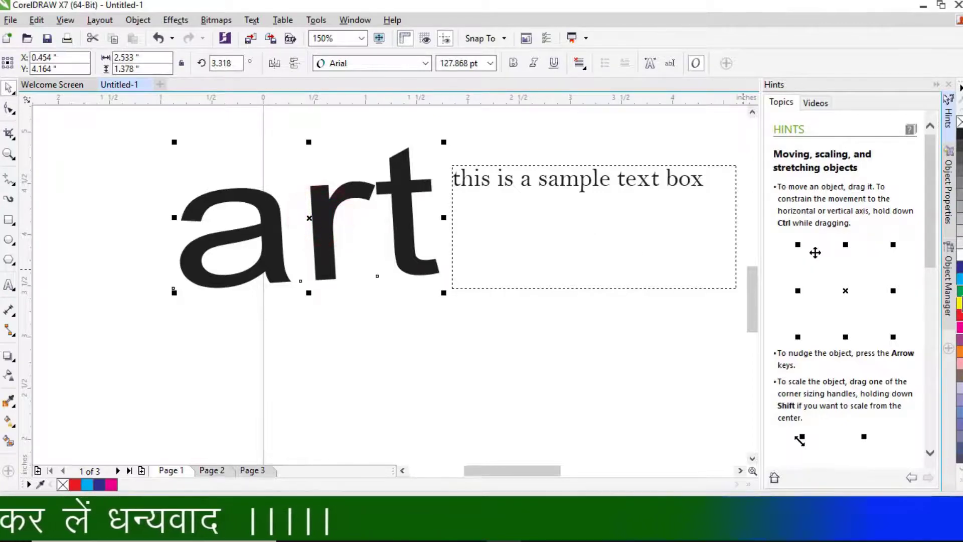
left_click(959, 292)
left_click(960, 327)
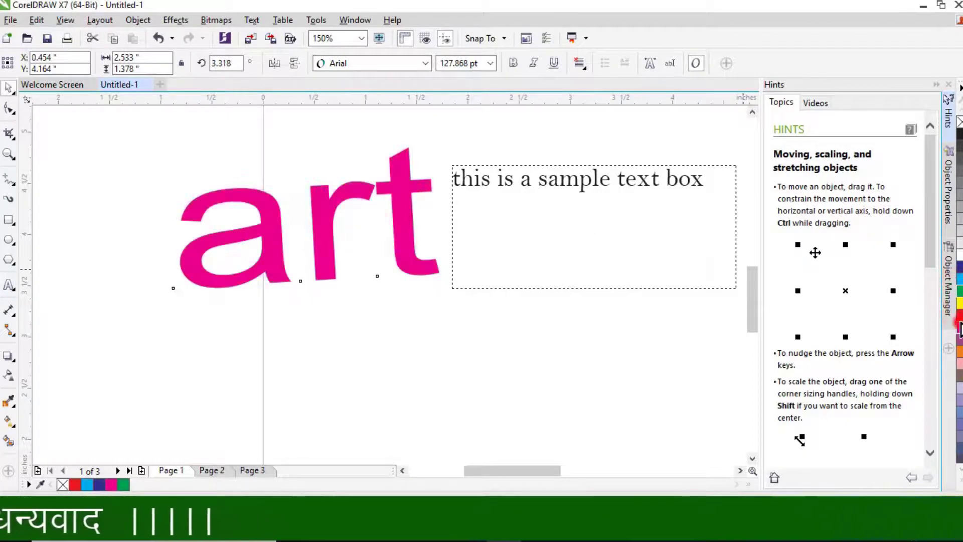
left_click(959, 335)
Color the paragraph text blue (C:100 M:100 Y:0 K:0)
left_click(630, 181)
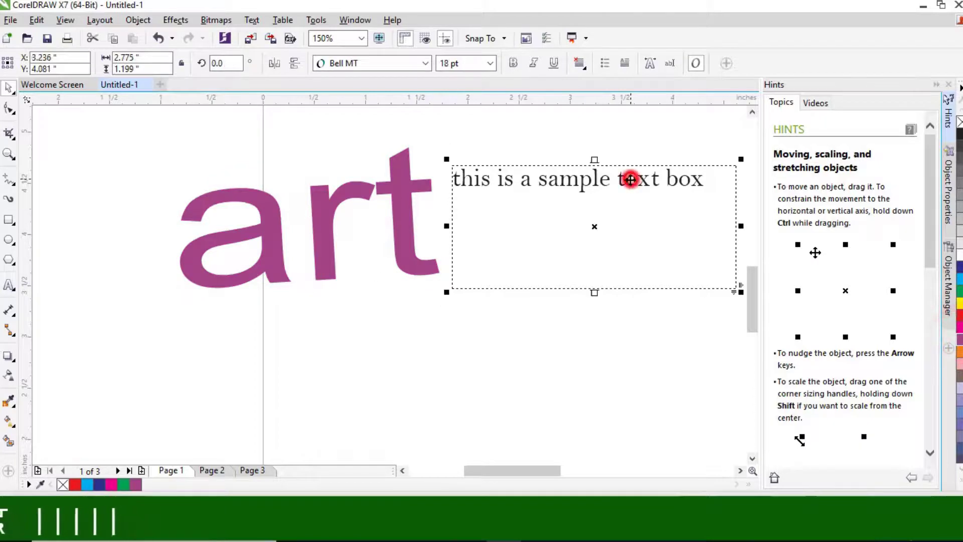
left_click(959, 291)
left_click(959, 266)
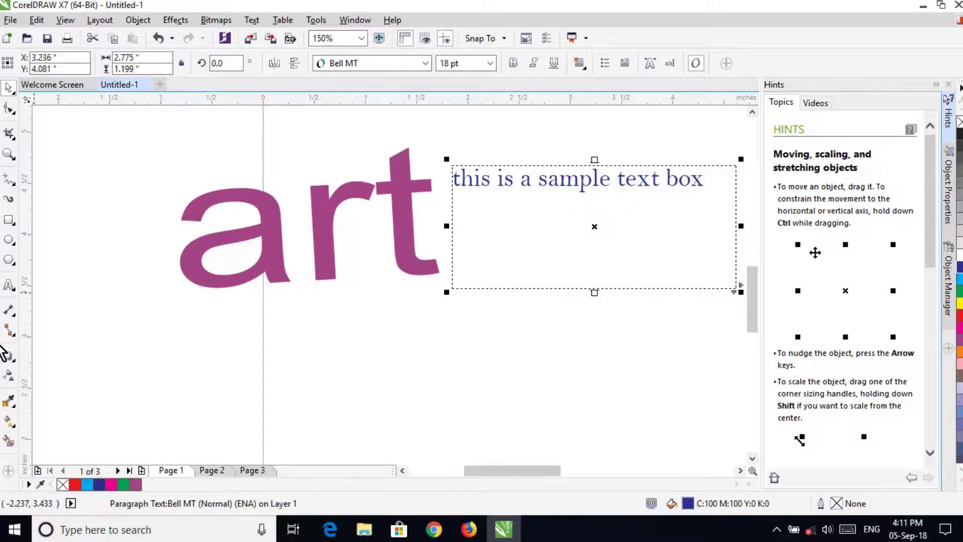
Select only the letter "r" within the artistic text "art" using the Text tool
left_click(8, 286)
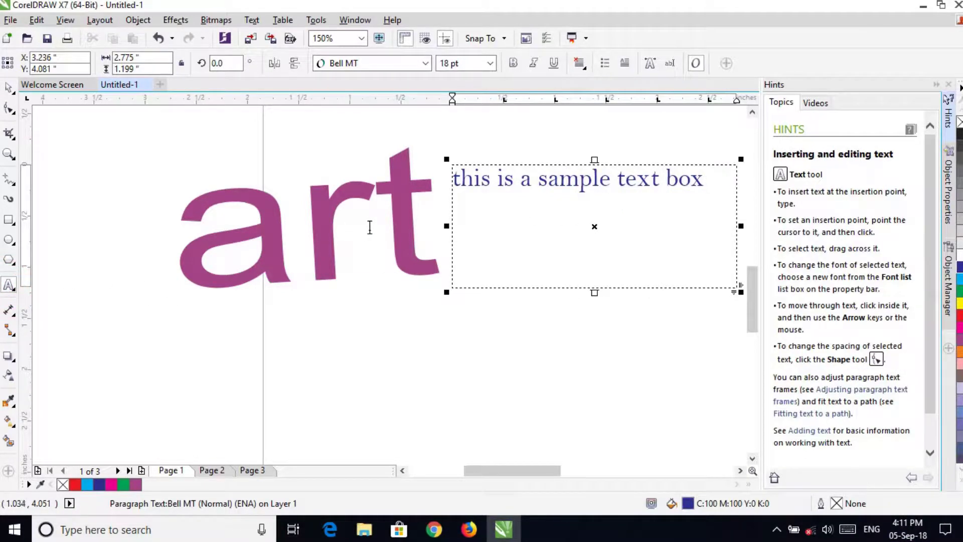
left_click(370, 224)
left_click_drag(370, 224, 330, 225)
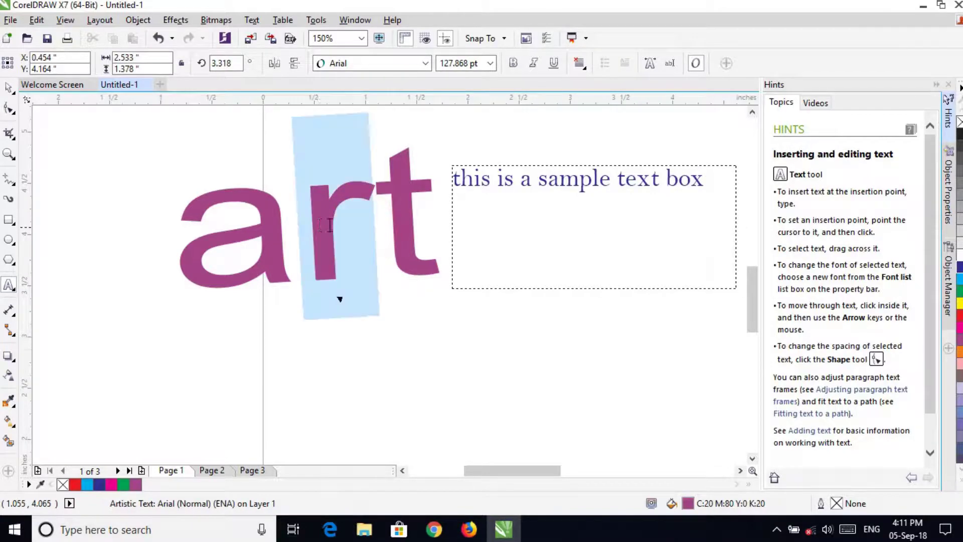